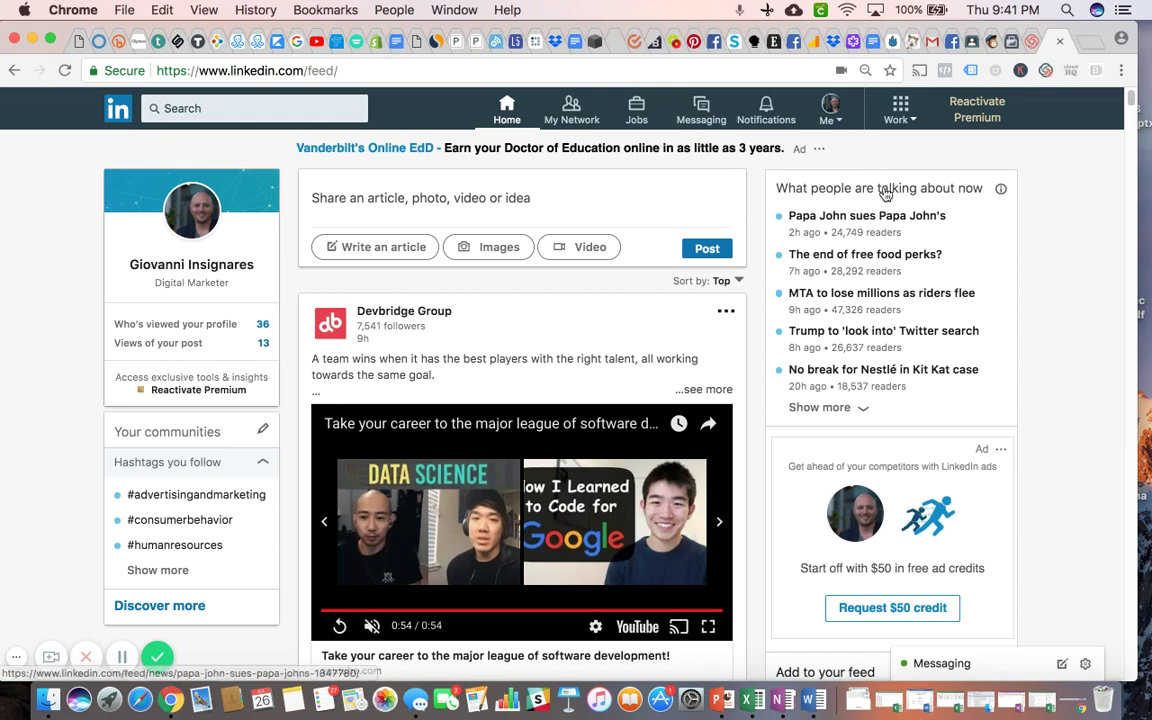
Go to LinkedIn's Advertise service, start ad creation and open the BizHack Co Ad Account.
left_click(903, 120)
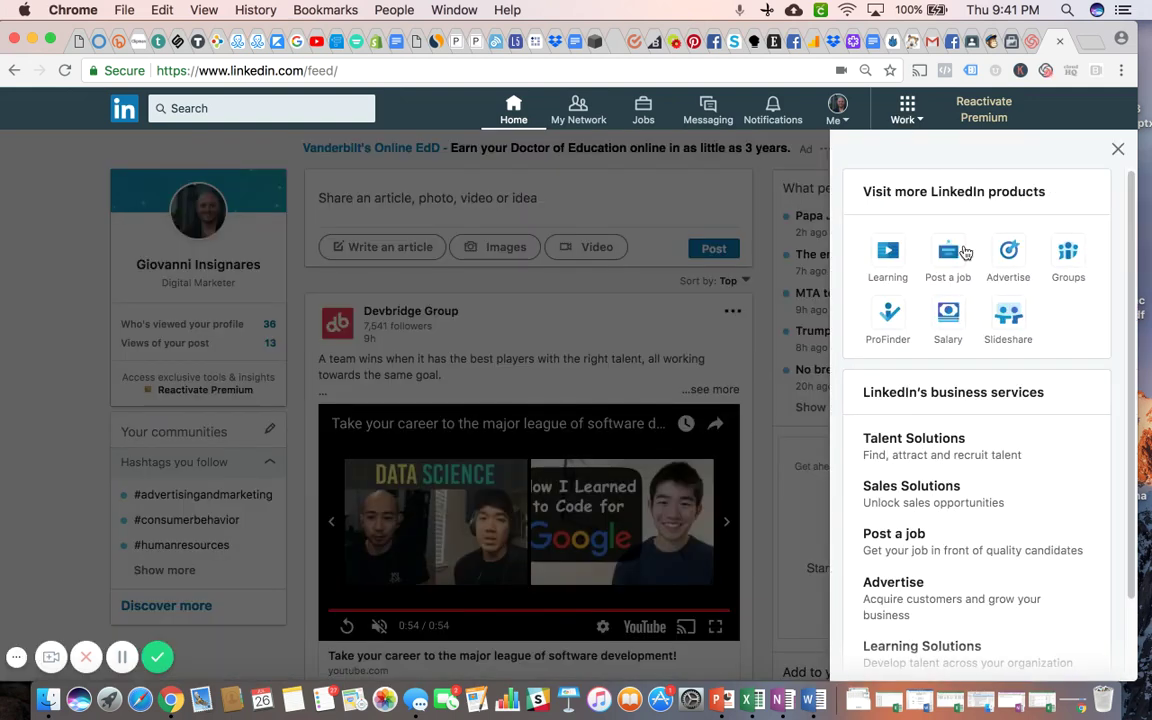
left_click(936, 590)
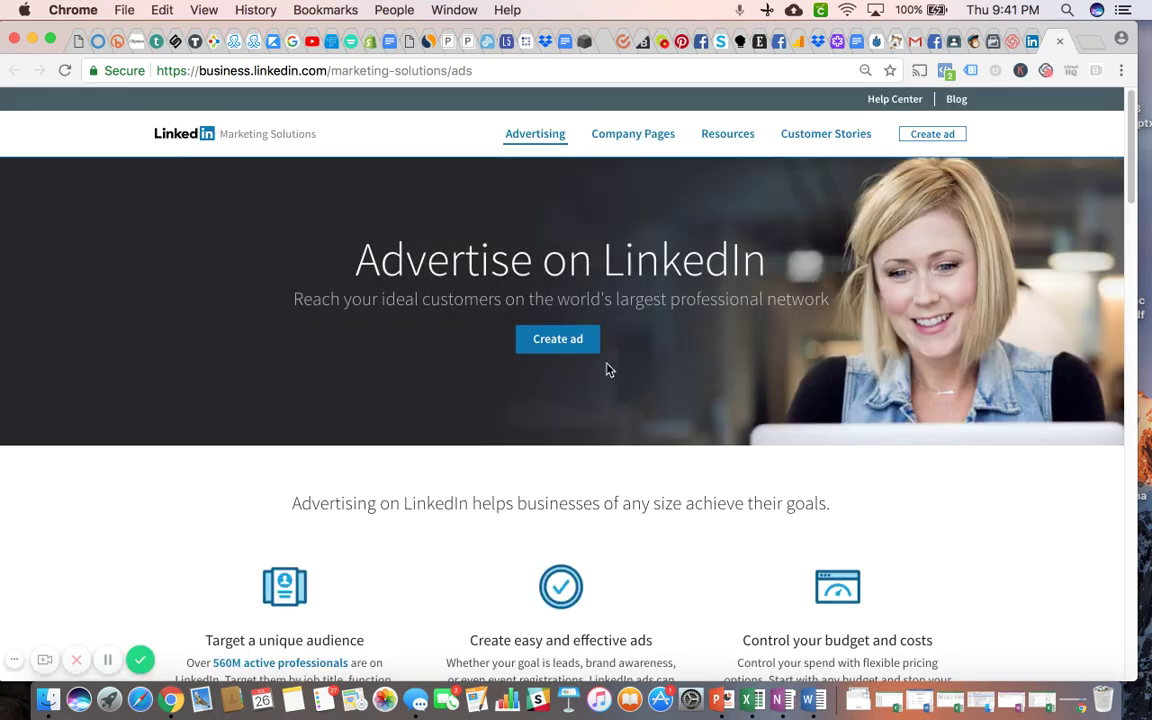
left_click(558, 340)
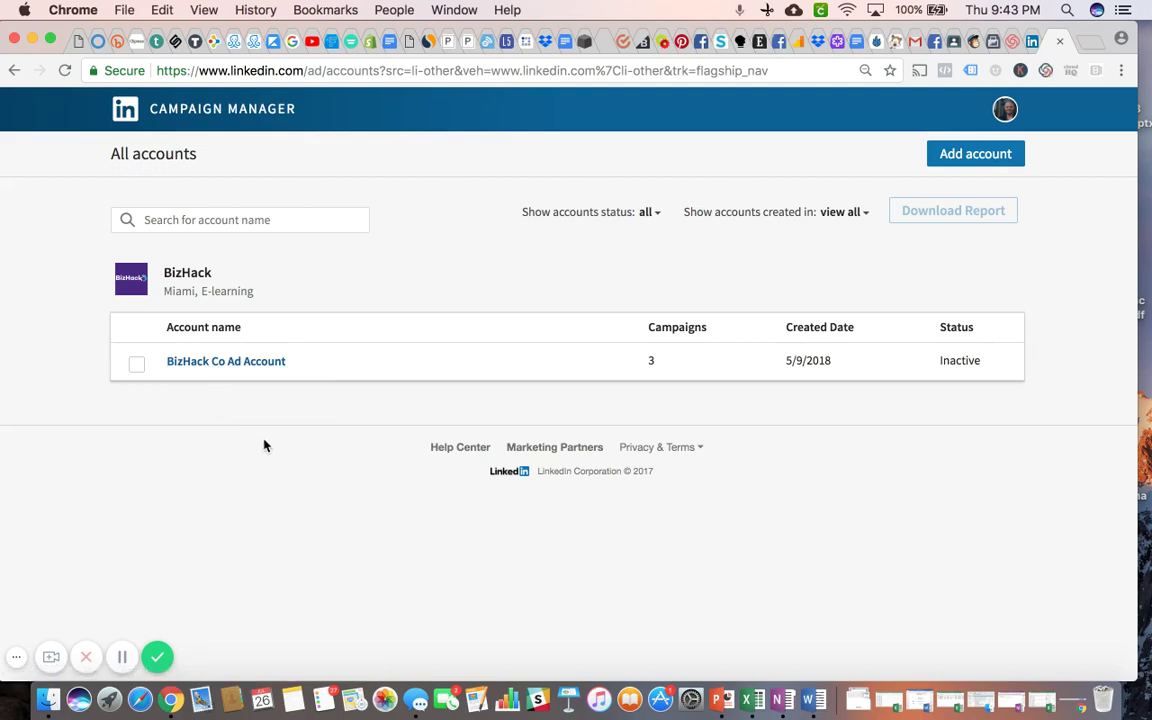
left_click(249, 368)
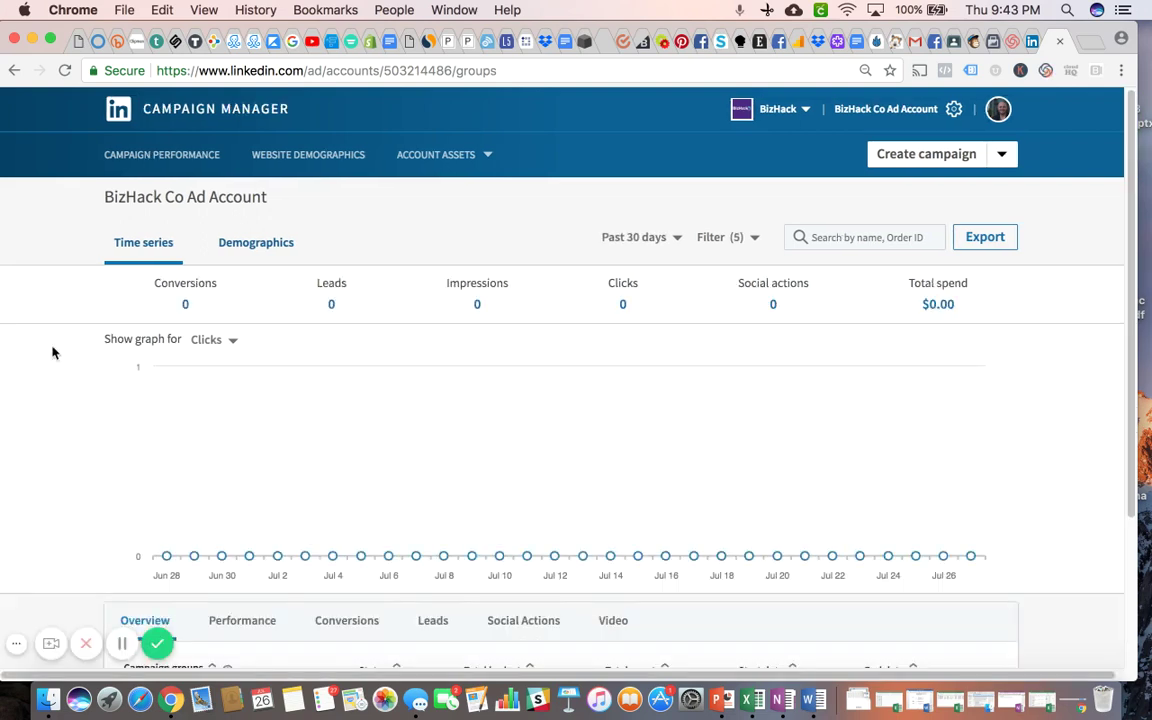
Open the Default Campaign Group and review its campaigns and the date ranges available for its statistics.
scroll(53, 352, "down", 5)
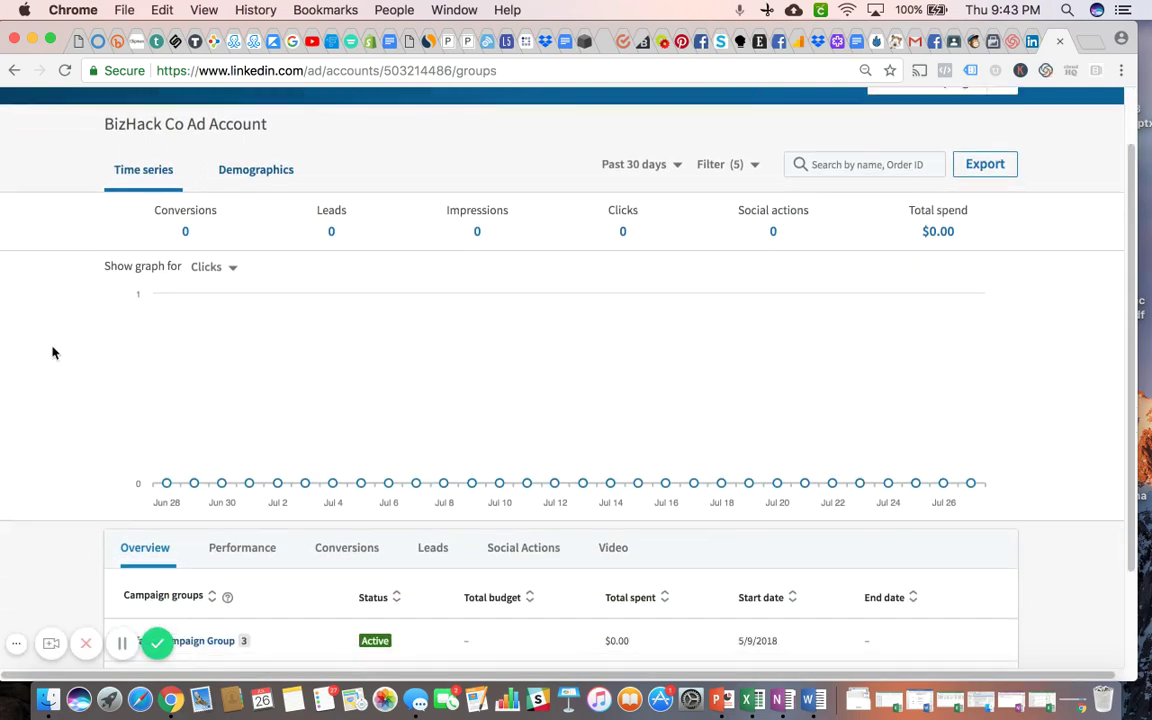
scroll(53, 352, "down", 2)
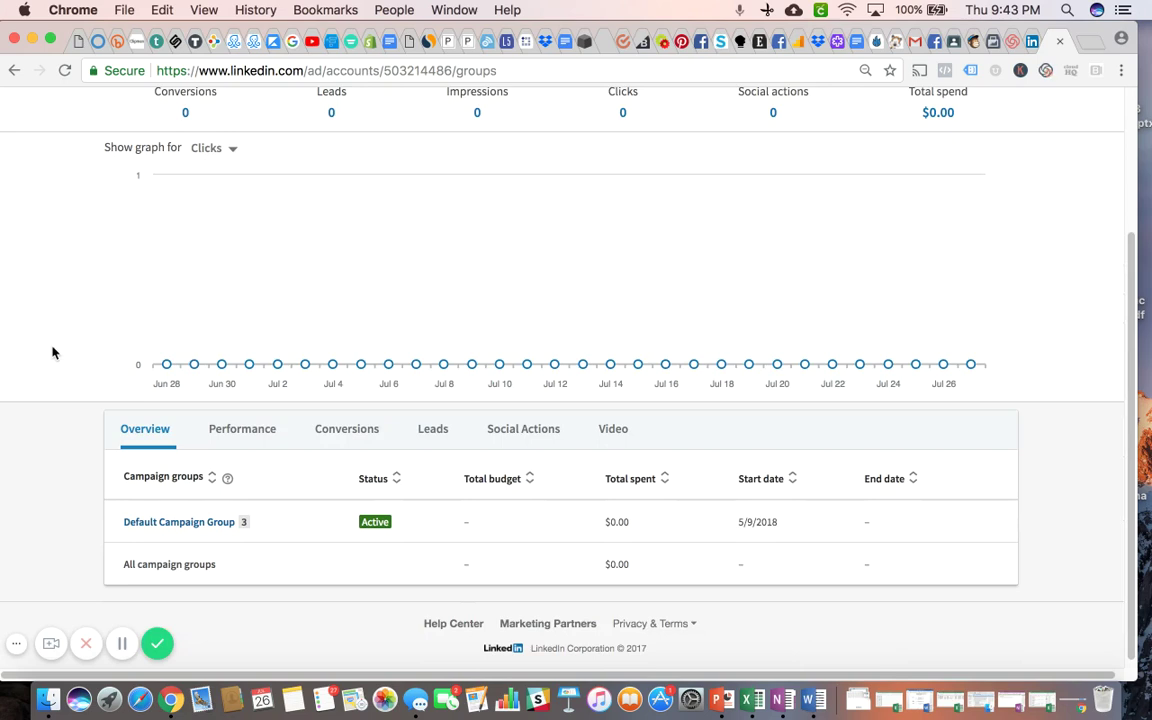
scroll(53, 352, "down", 1)
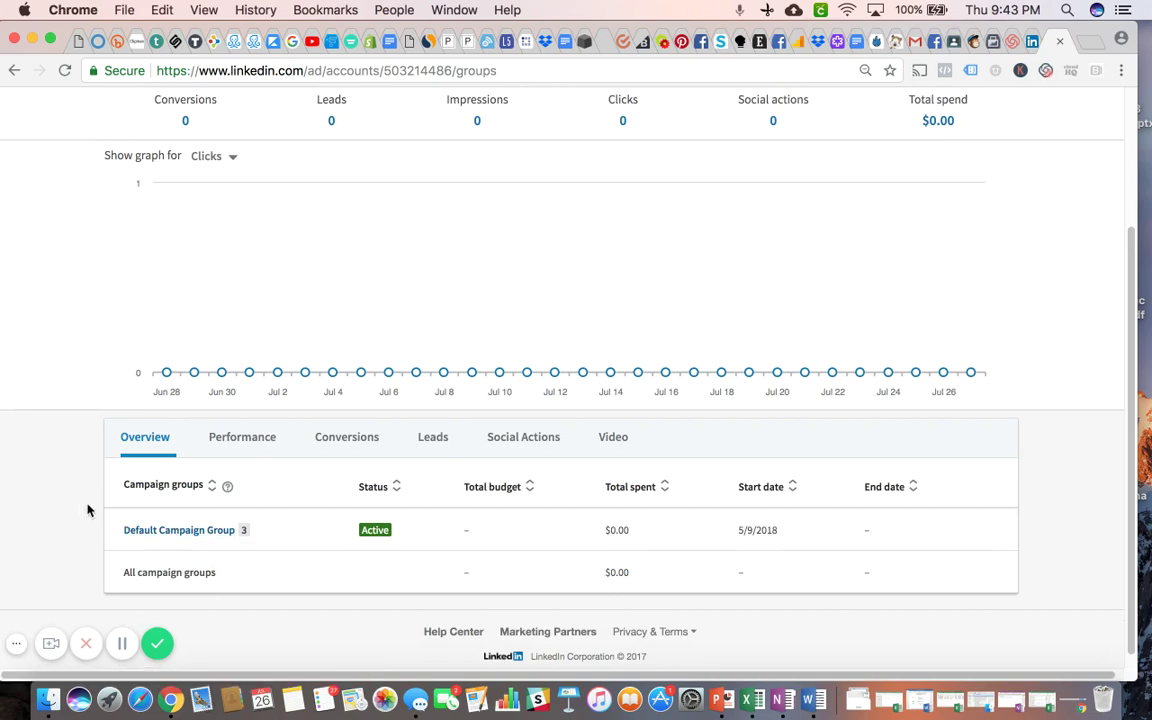
left_click(185, 538)
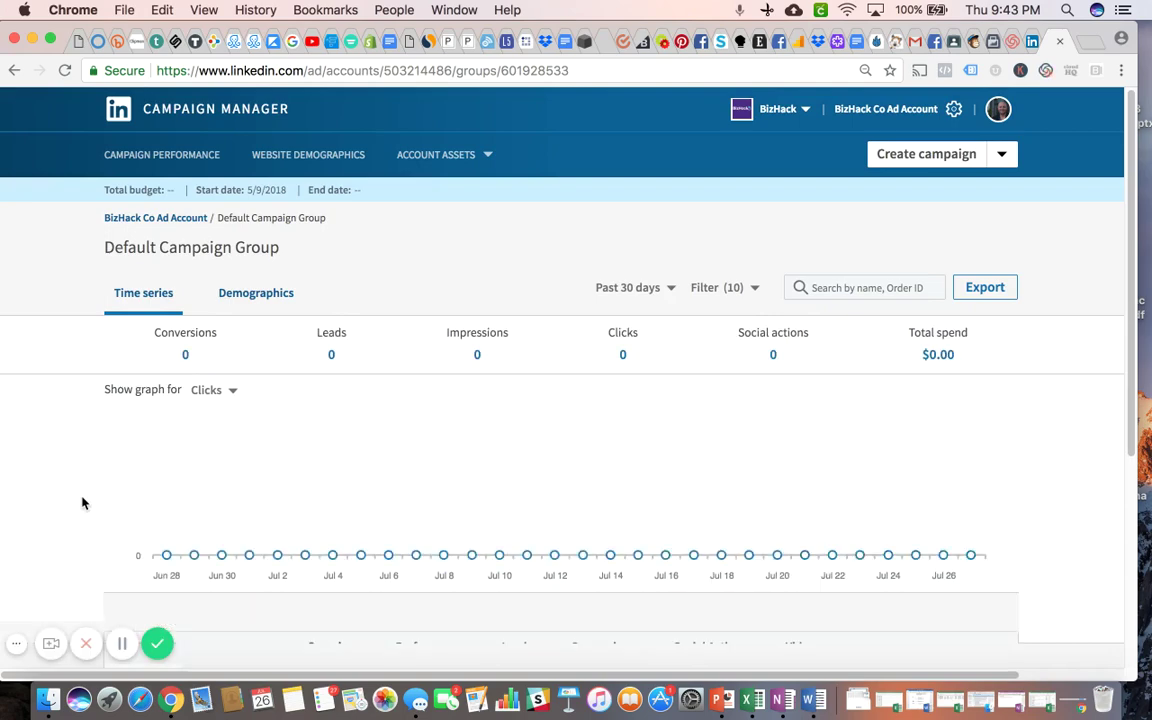
scroll(83, 503, "down", 3)
scroll(83, 503, "down", 3)
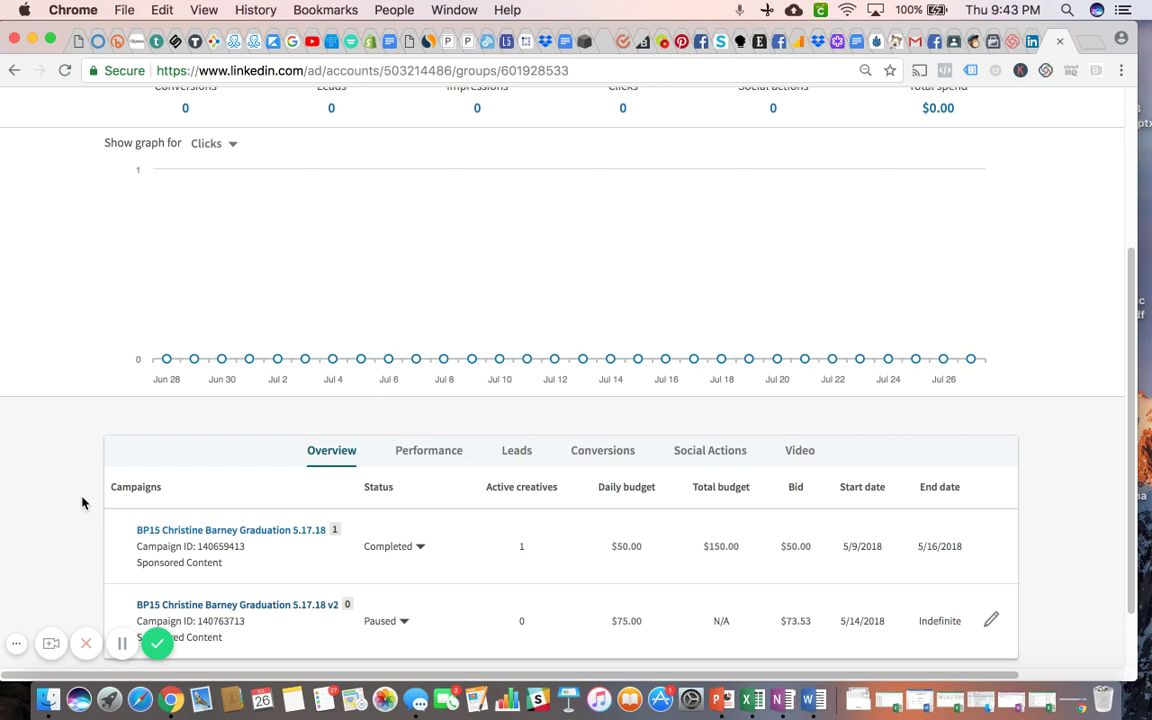
scroll(83, 503, "down", 2)
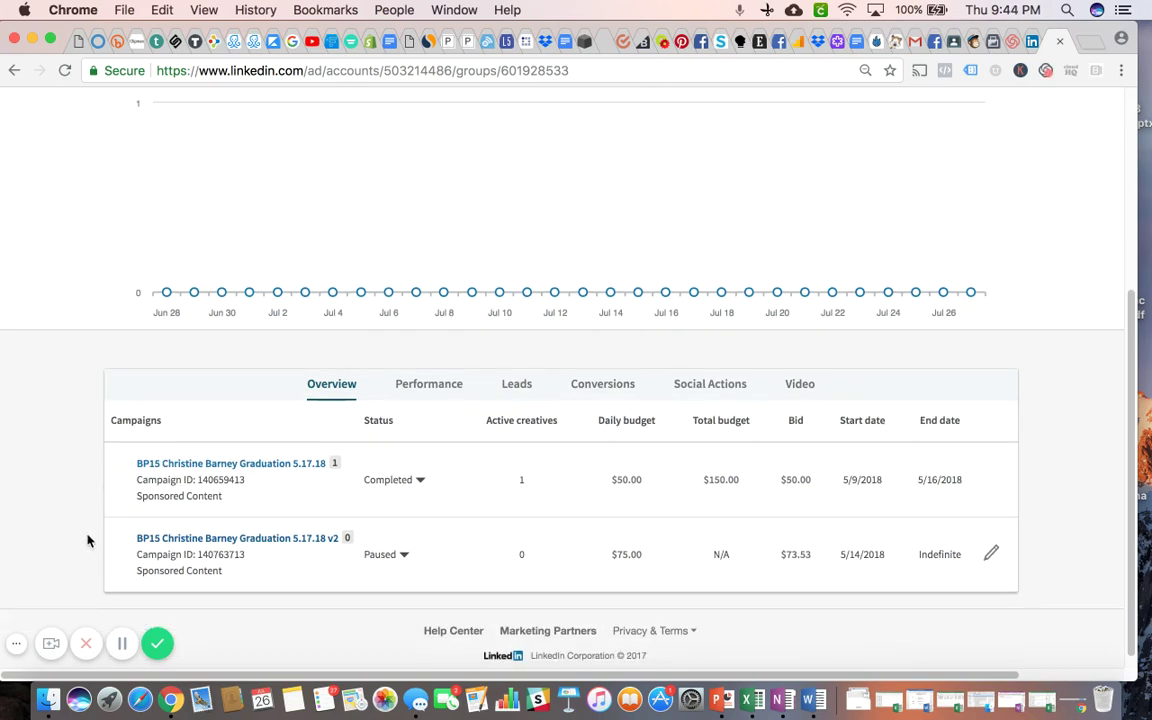
scroll(87, 540, "up", 5)
scroll(87, 540, "up", 2)
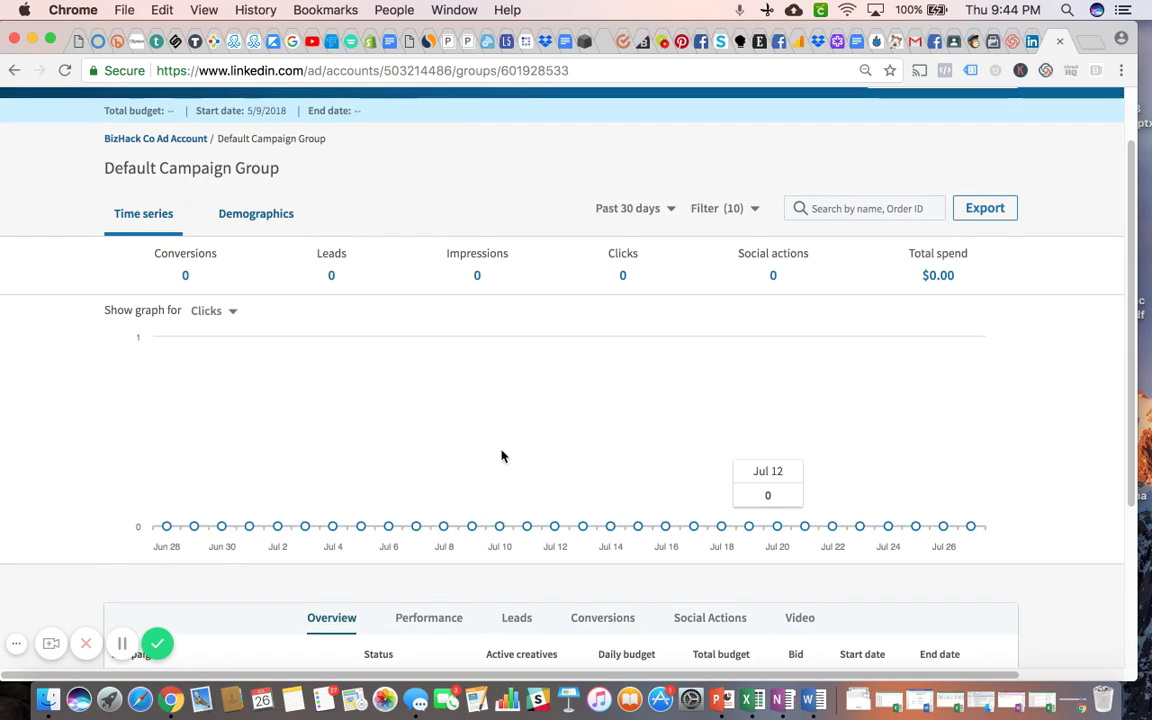
left_click(670, 212)
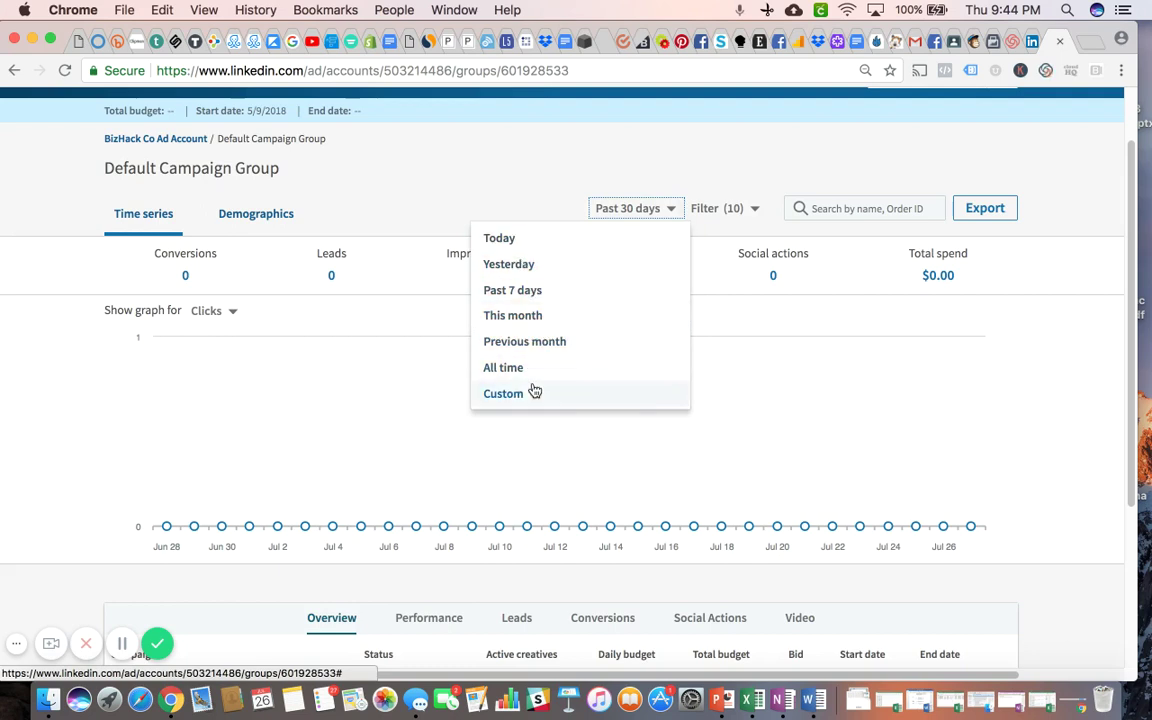
left_click(519, 200)
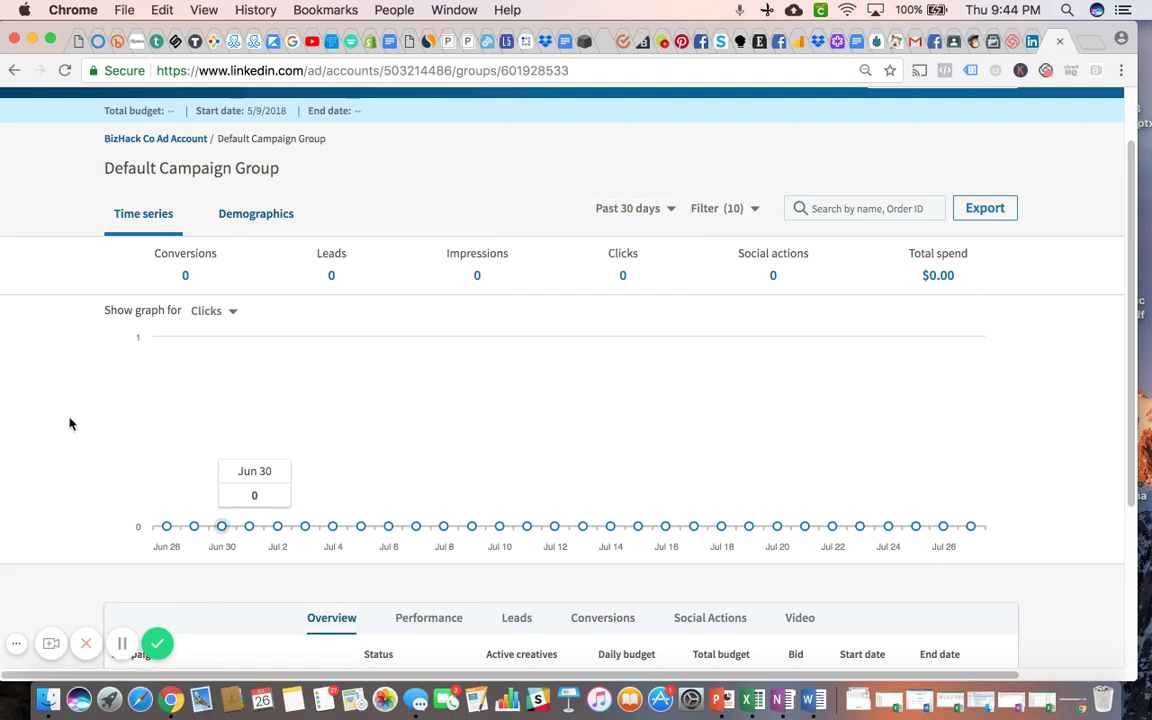
scroll(66, 420, "up", 2)
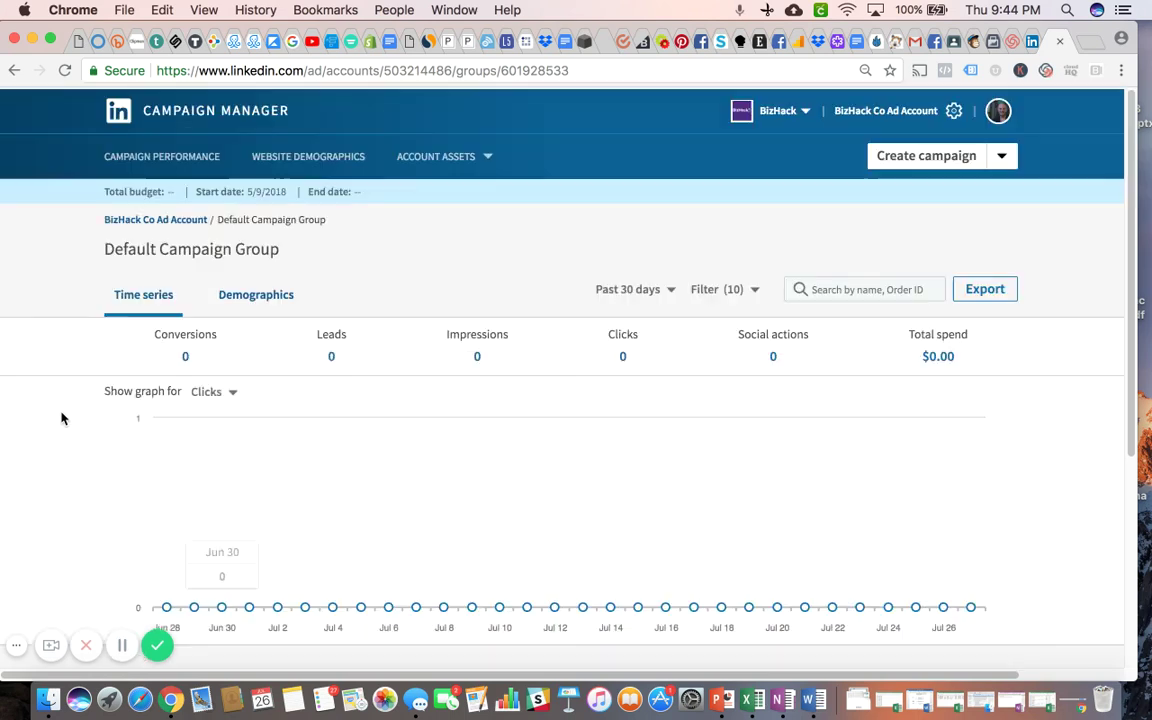
Create a Sponsored Content campaign named "BizHack LinkedIn Demo" and submit its campaign details.
left_click(927, 156)
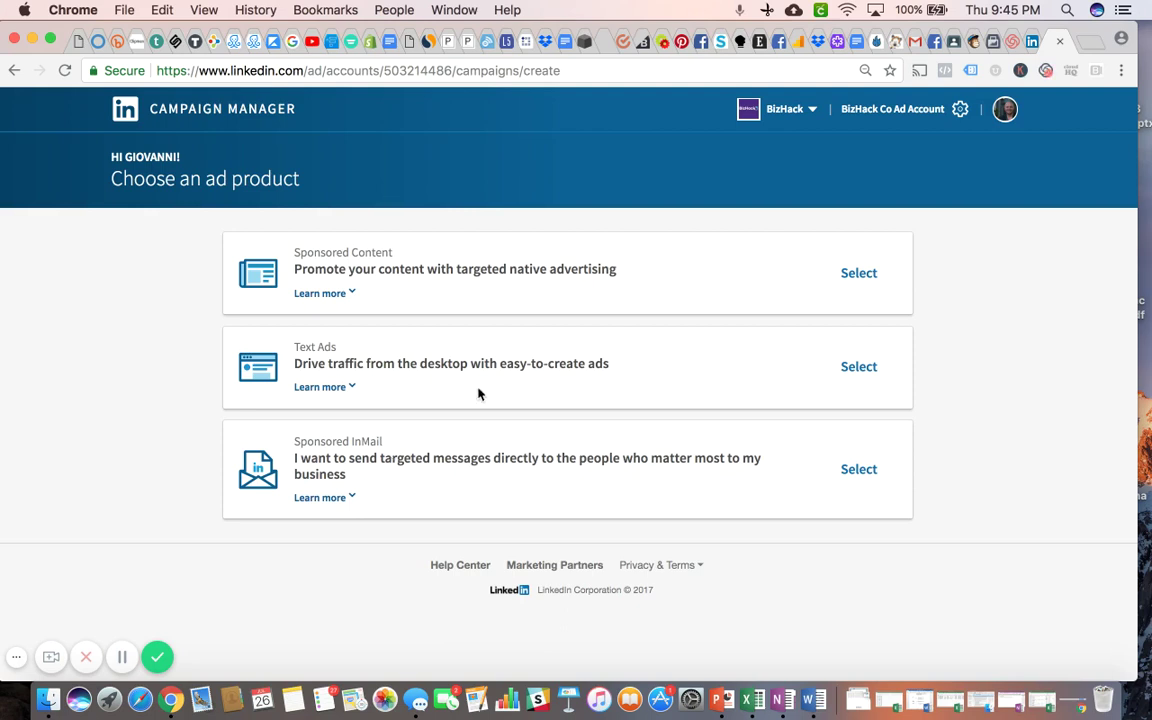
left_click(859, 274)
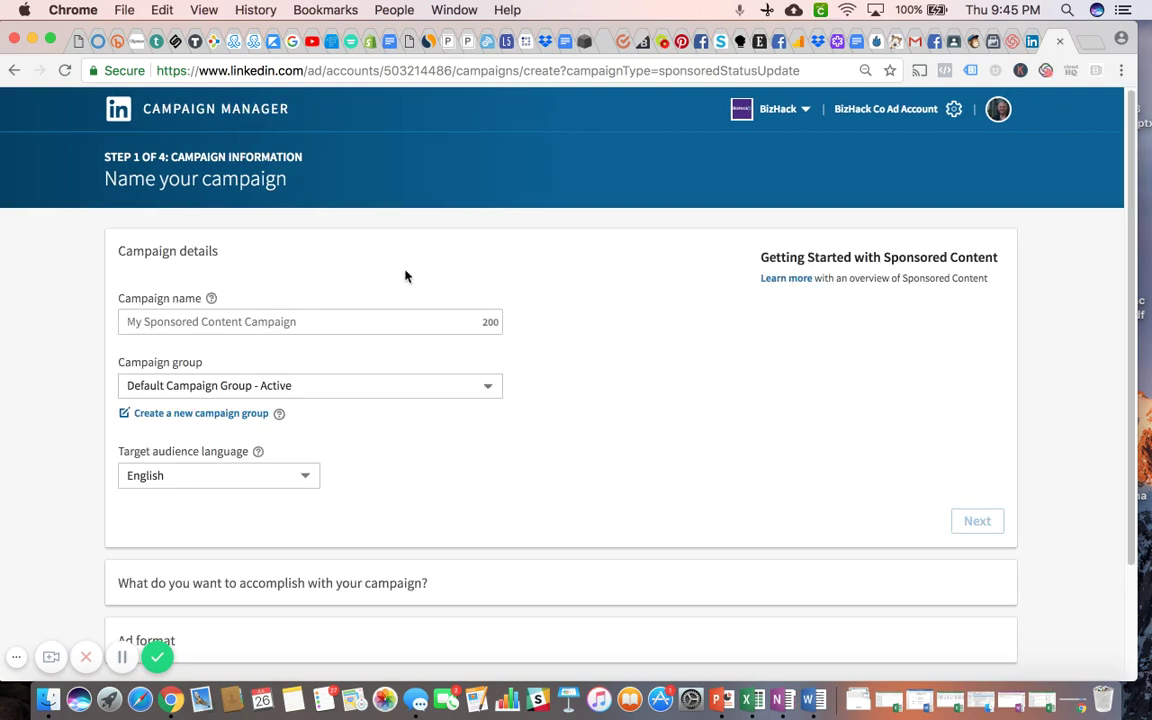
left_click(232, 321)
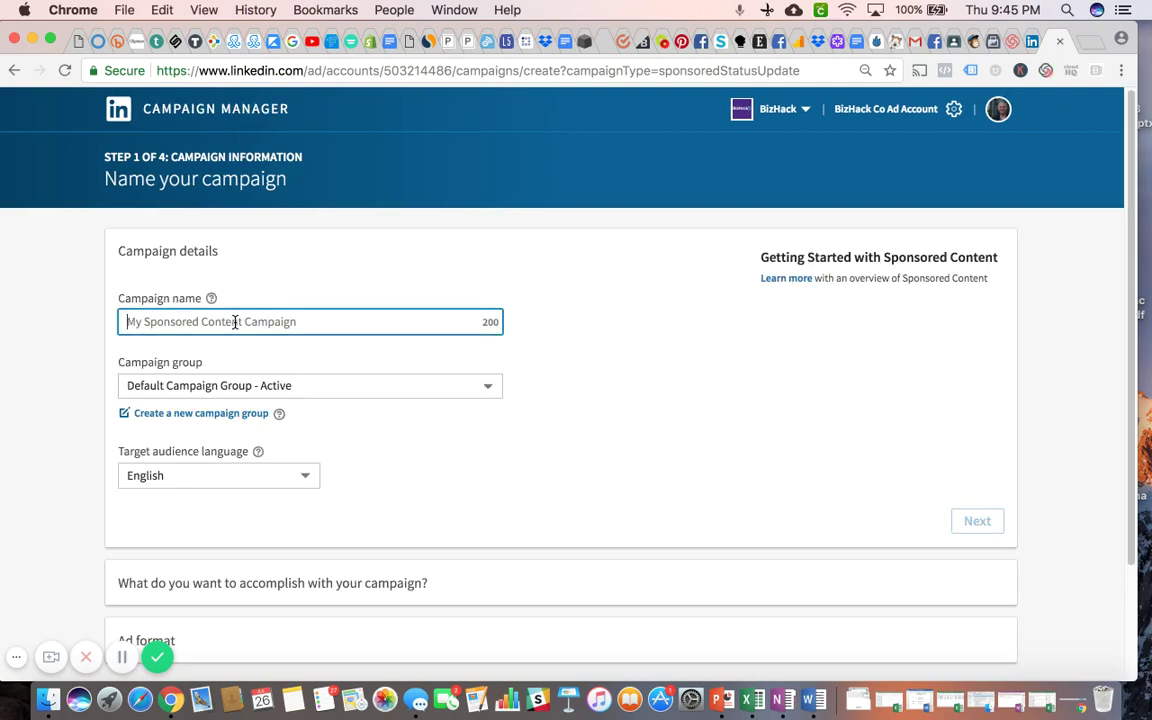
type("BizHAck")
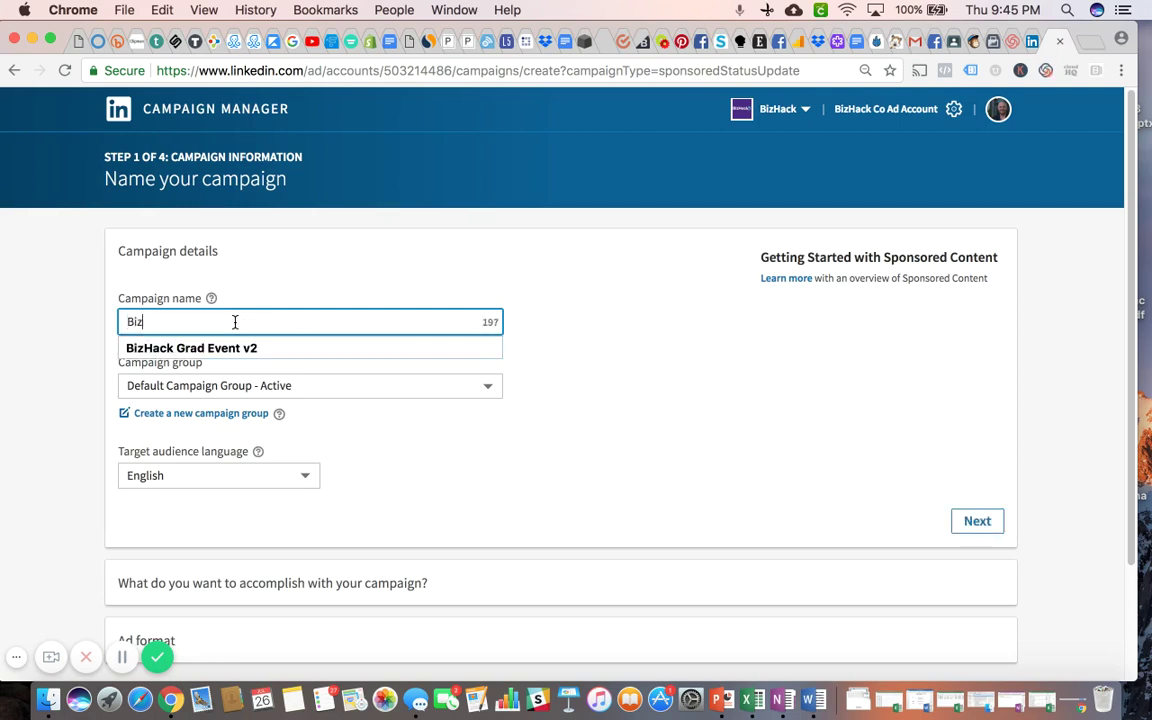
key("BackSpace")
key("BackSpace")
key("BackSpace")
type("ack Link")
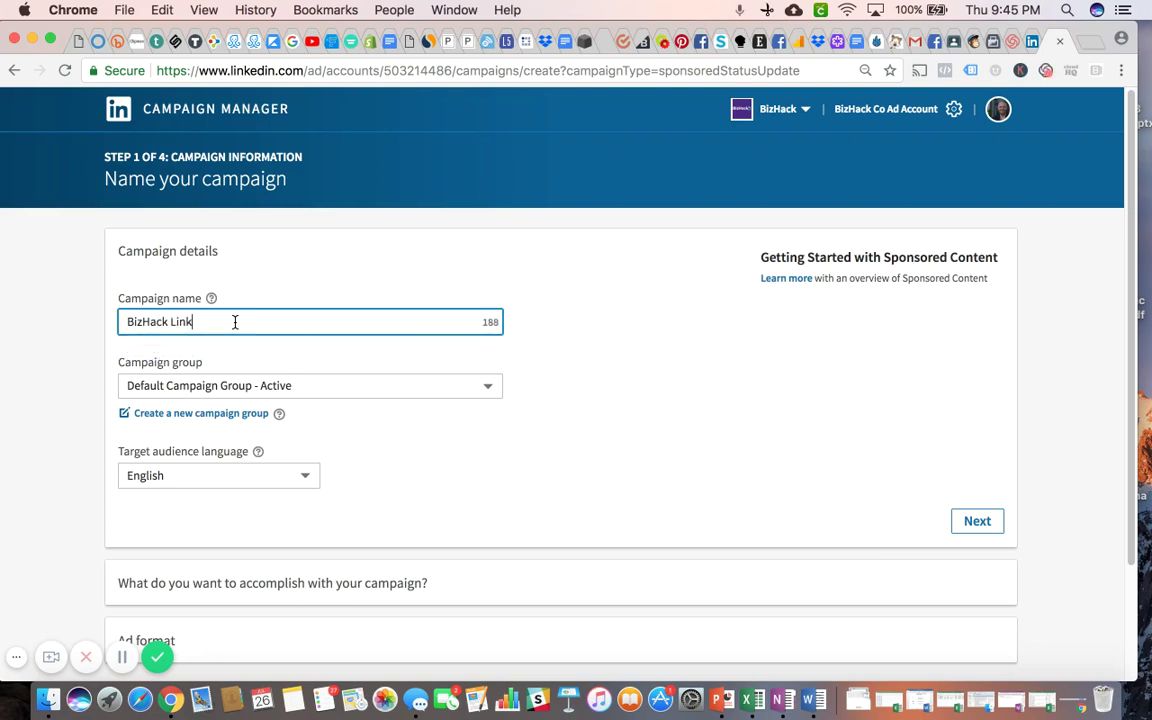
type("edIn Demo")
scroll(558, 383, "down", 2)
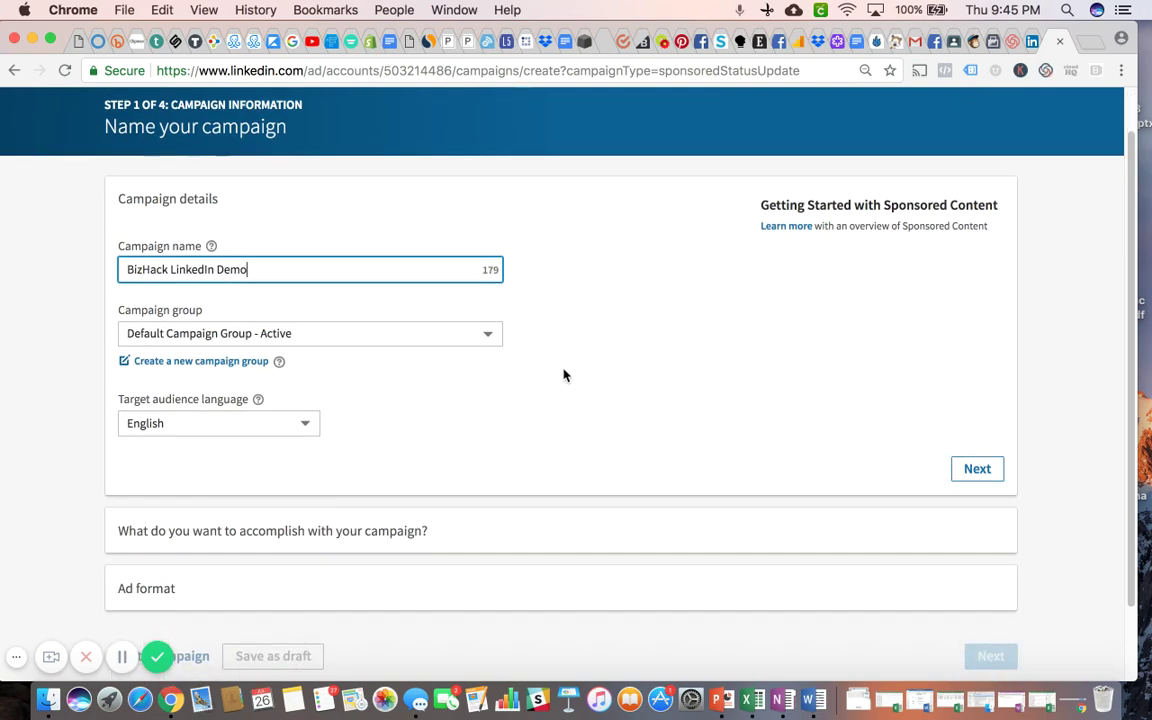
scroll(563, 375, "down", 2)
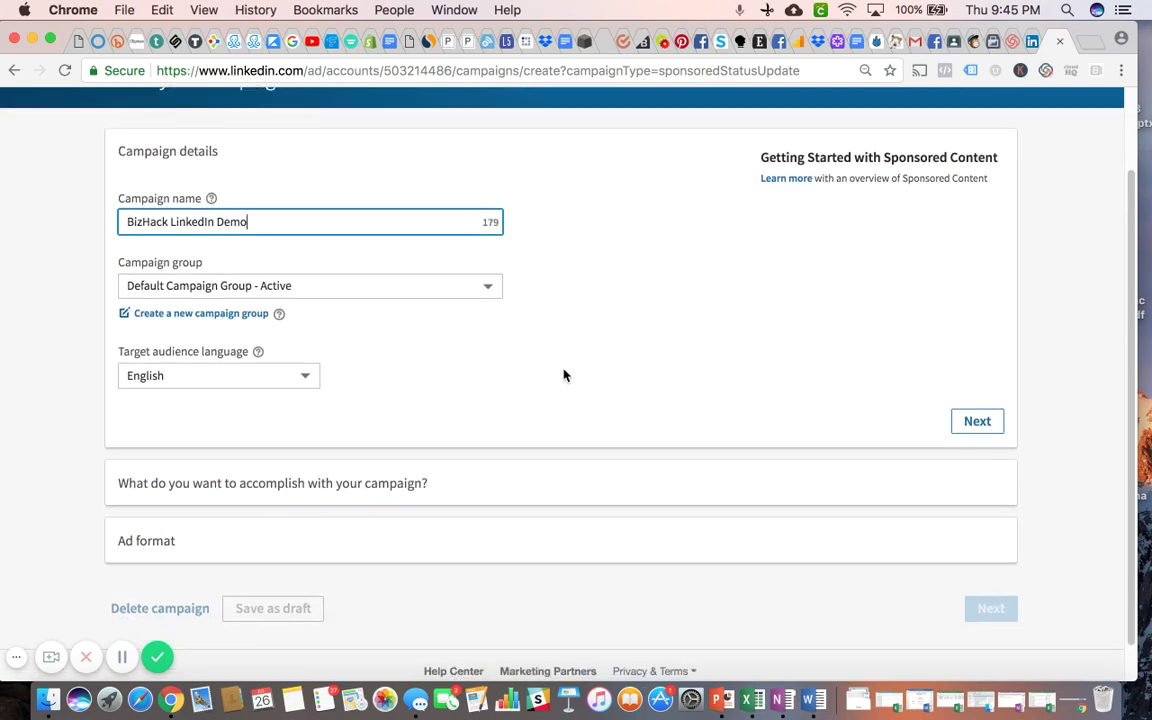
scroll(563, 375, "down", 1)
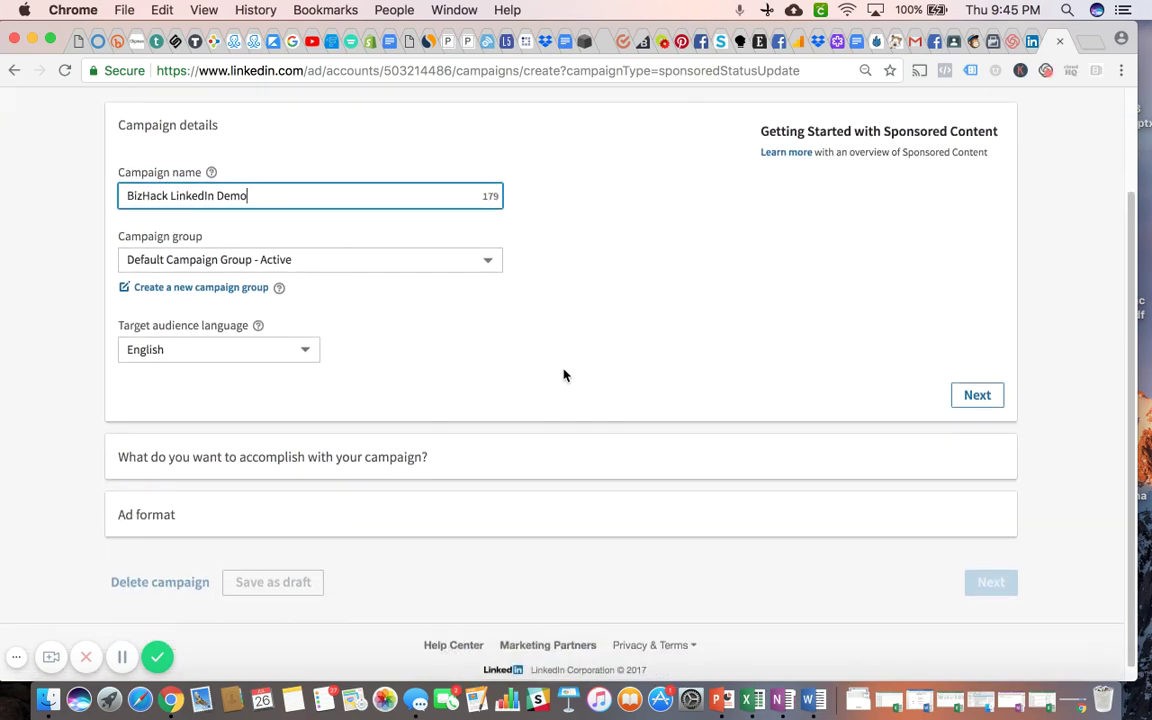
left_click(977, 396)
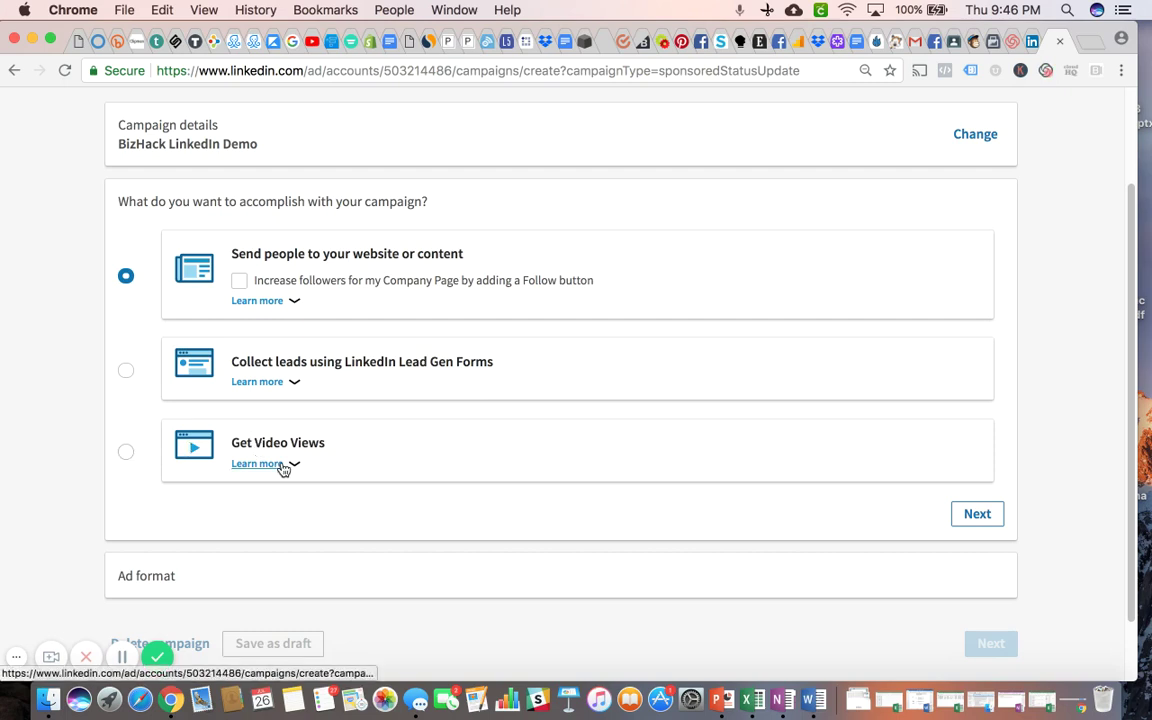
Review the details of the campaign objectives and proceed with "Send people to your website or content".
left_click(268, 302)
left_click(269, 303)
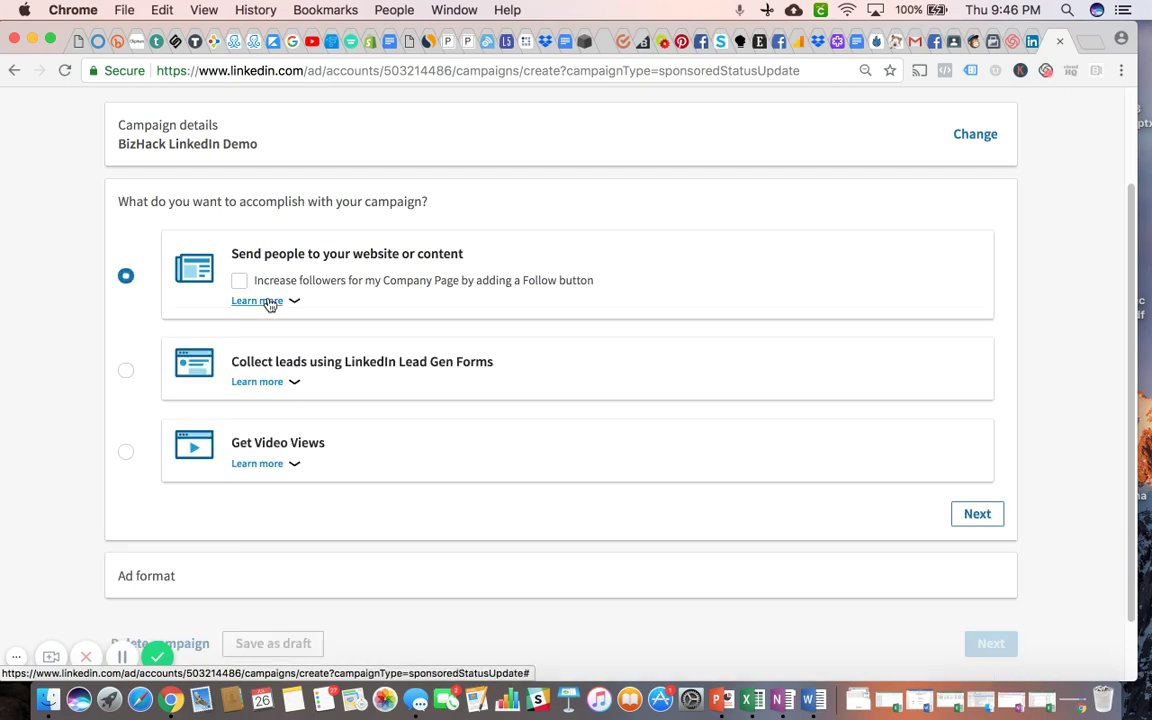
left_click(262, 383)
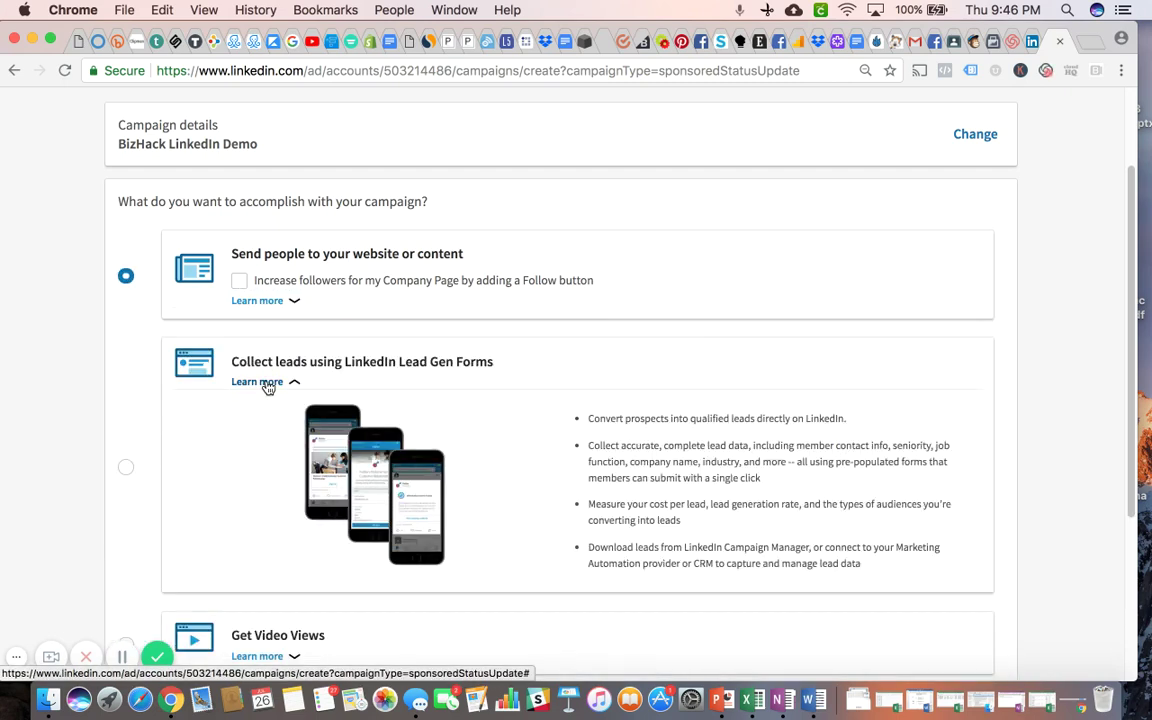
left_click(267, 385)
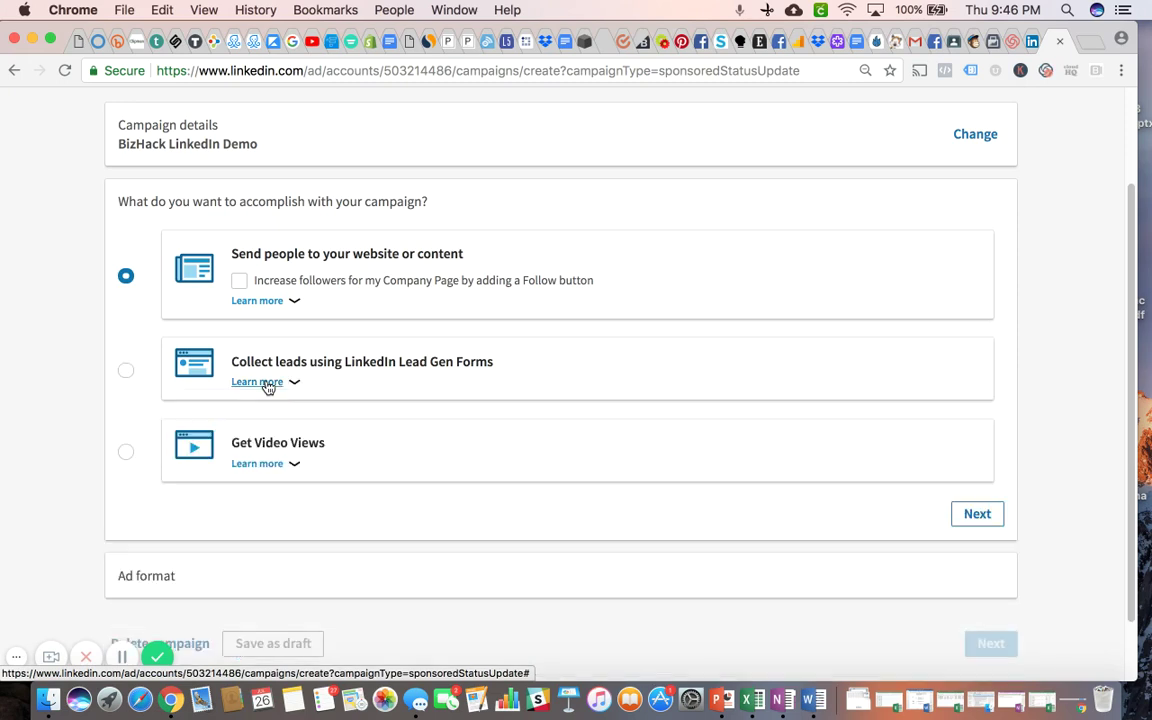
left_click(255, 466)
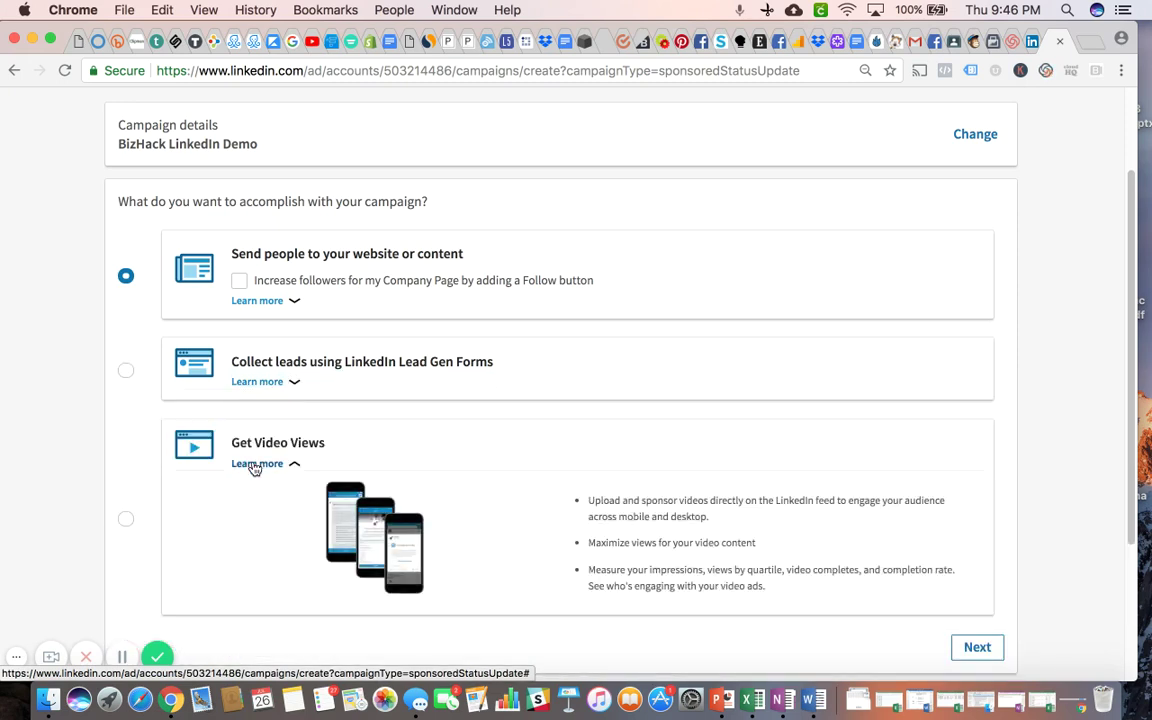
left_click(255, 466)
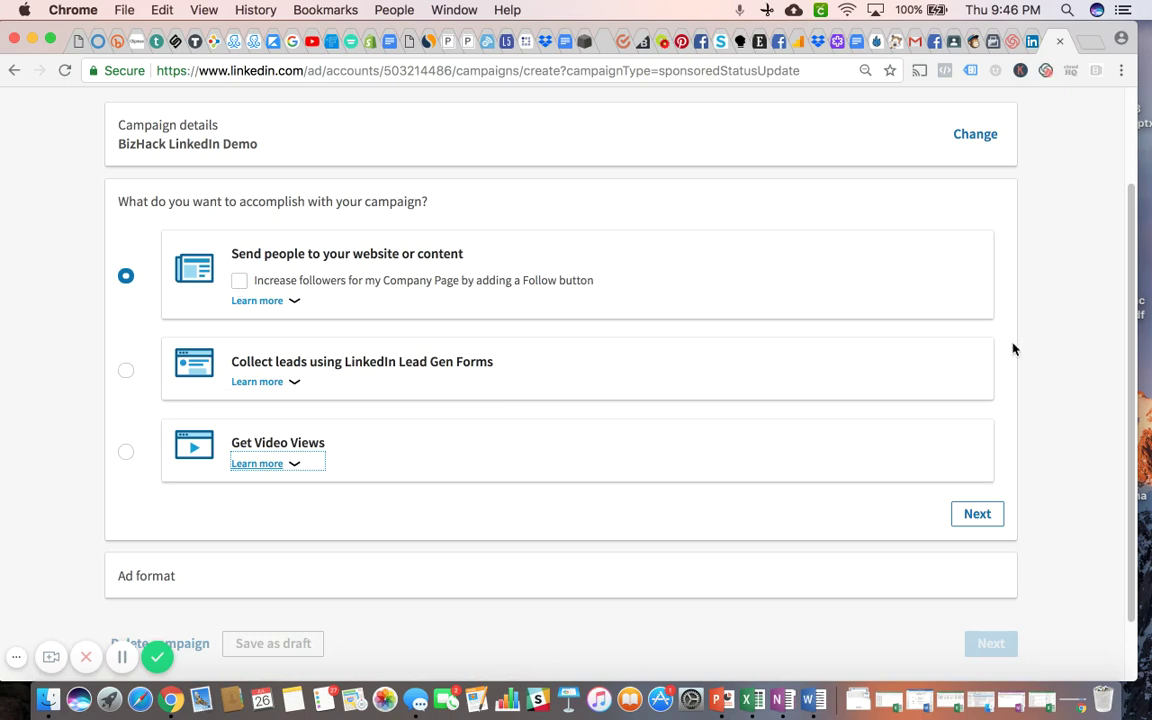
left_click(977, 514)
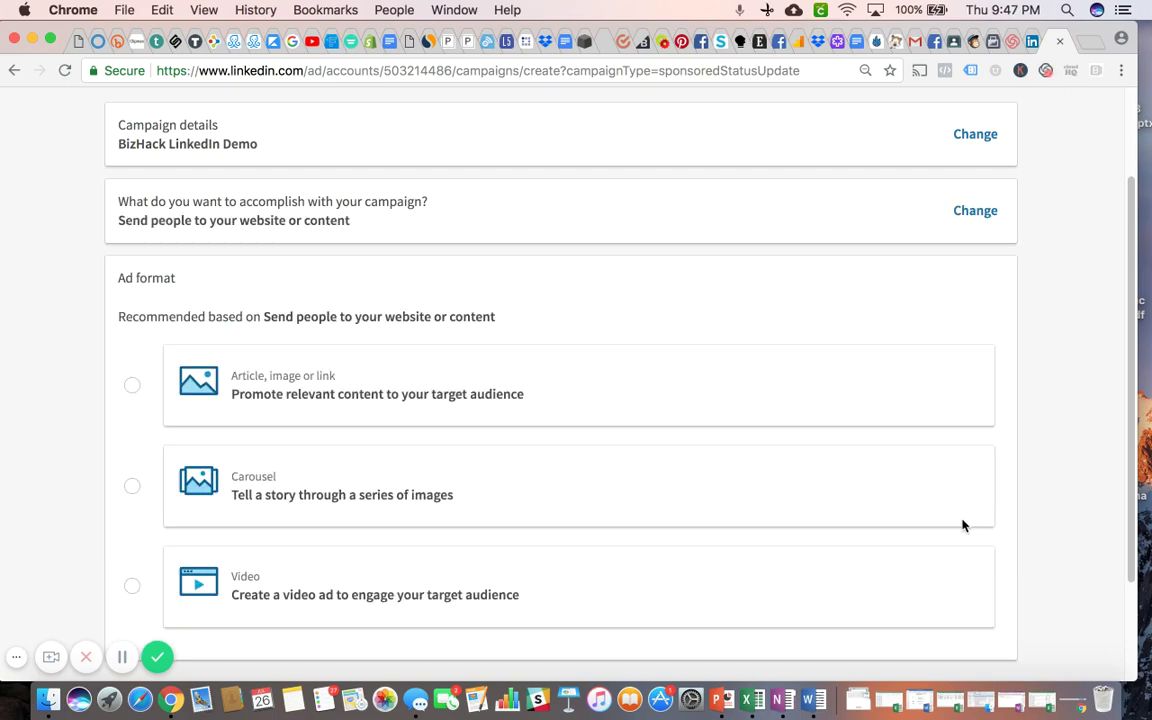
Examine the ad formats offered for the website objective and reopen the campaign objective selection.
scroll(46, 341, "down", 3)
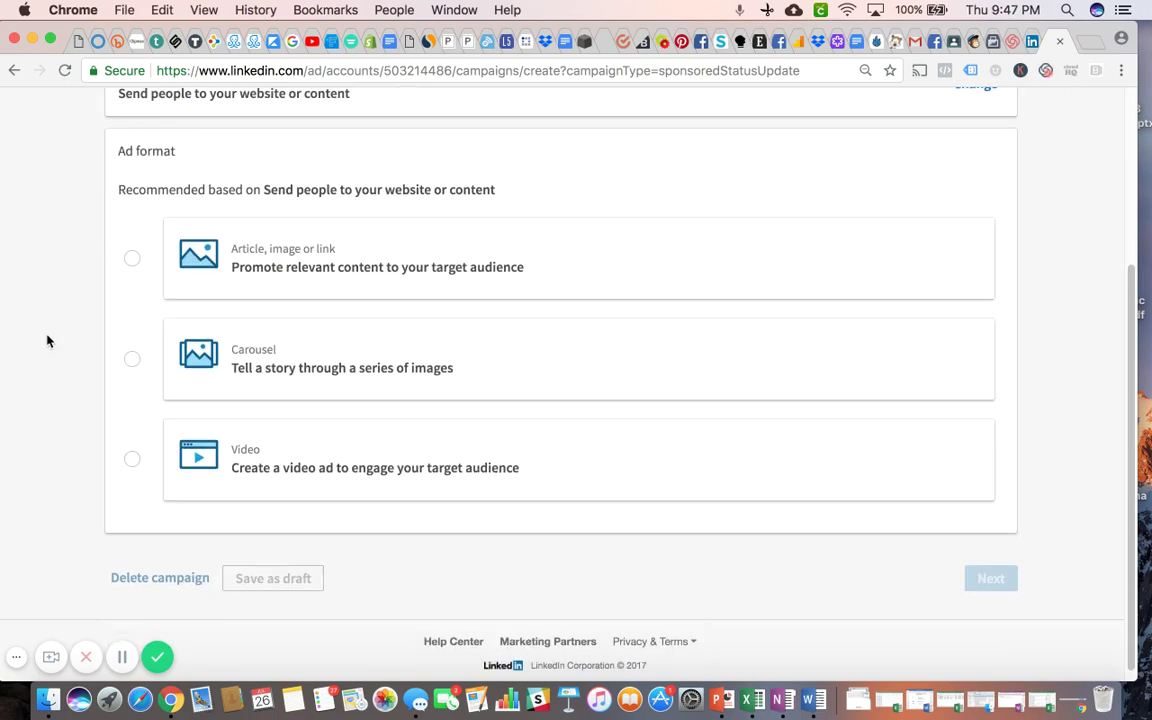
scroll(46, 341, "up", 3)
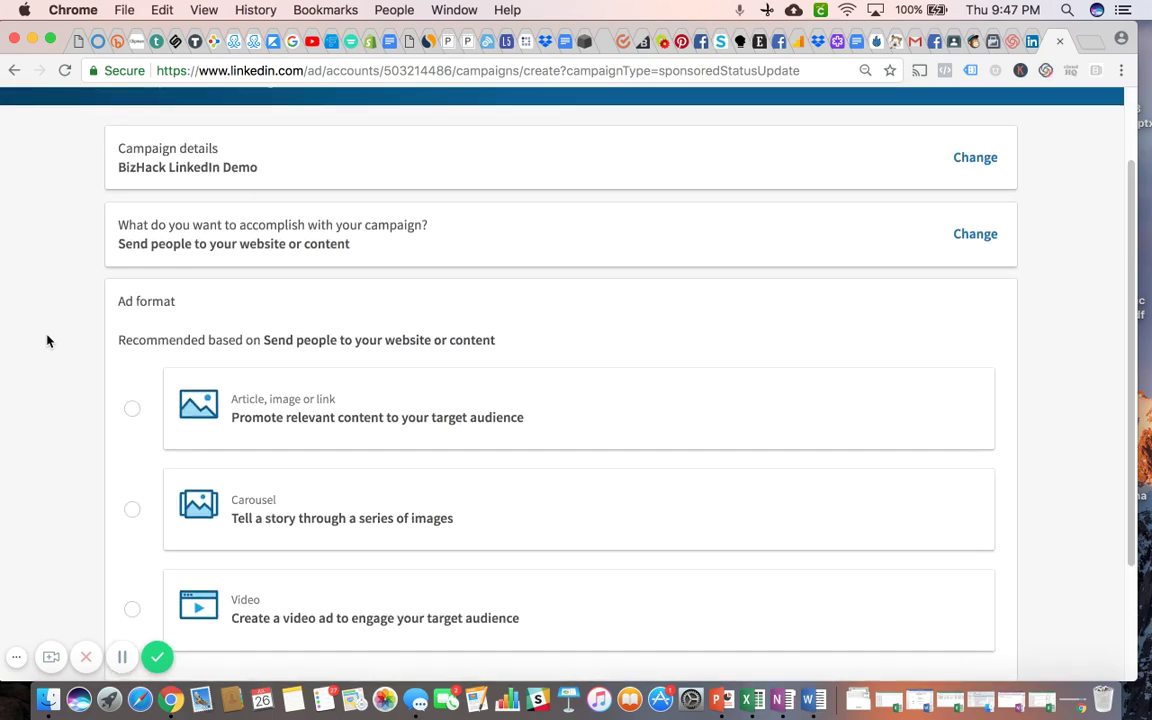
scroll(63, 376, "down", 2)
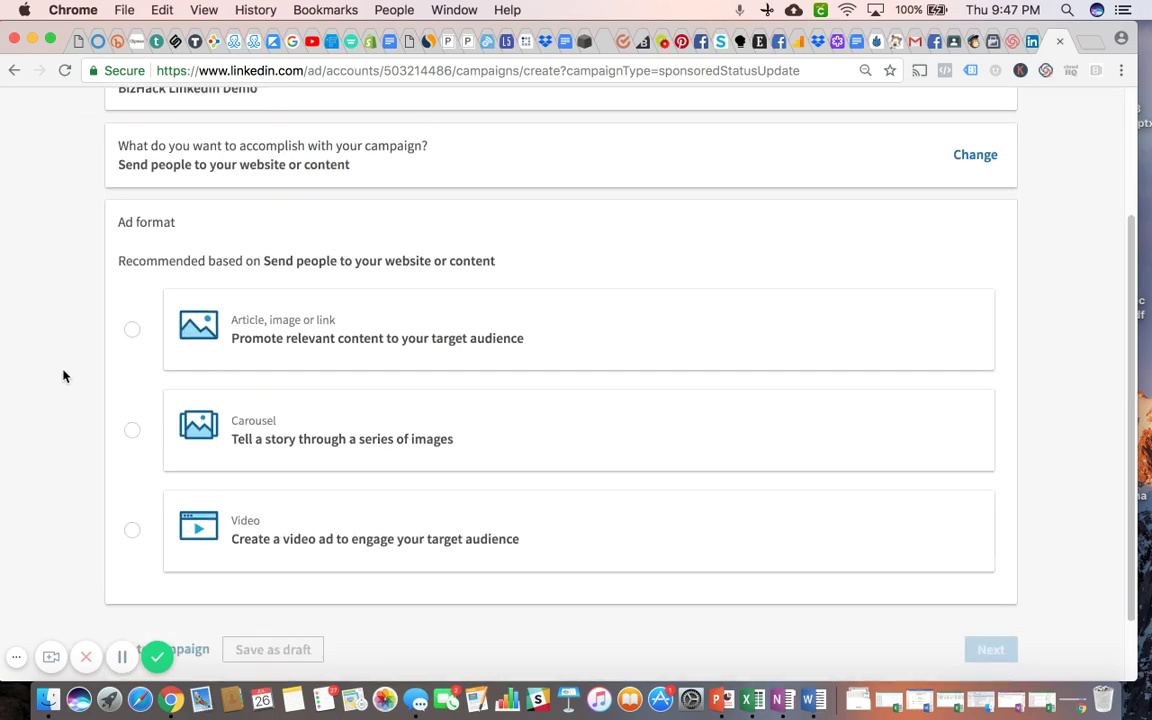
scroll(63, 376, "down", 1)
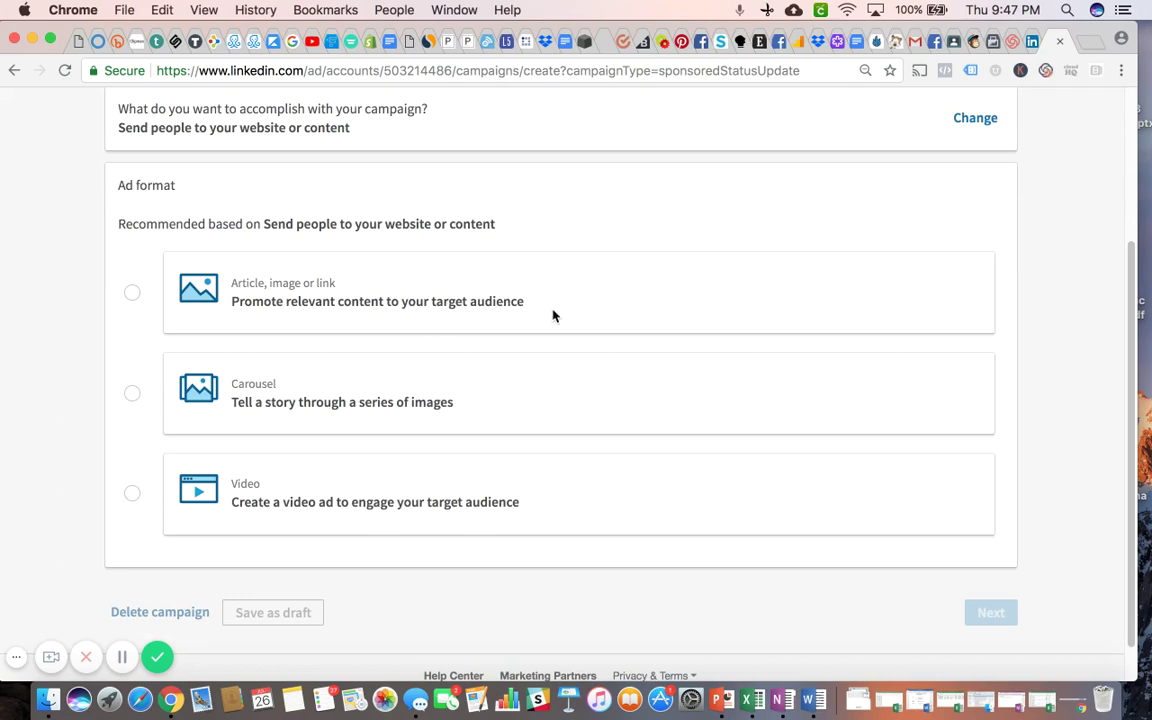
scroll(553, 316, "up", 1)
scroll(553, 316, "up", 2)
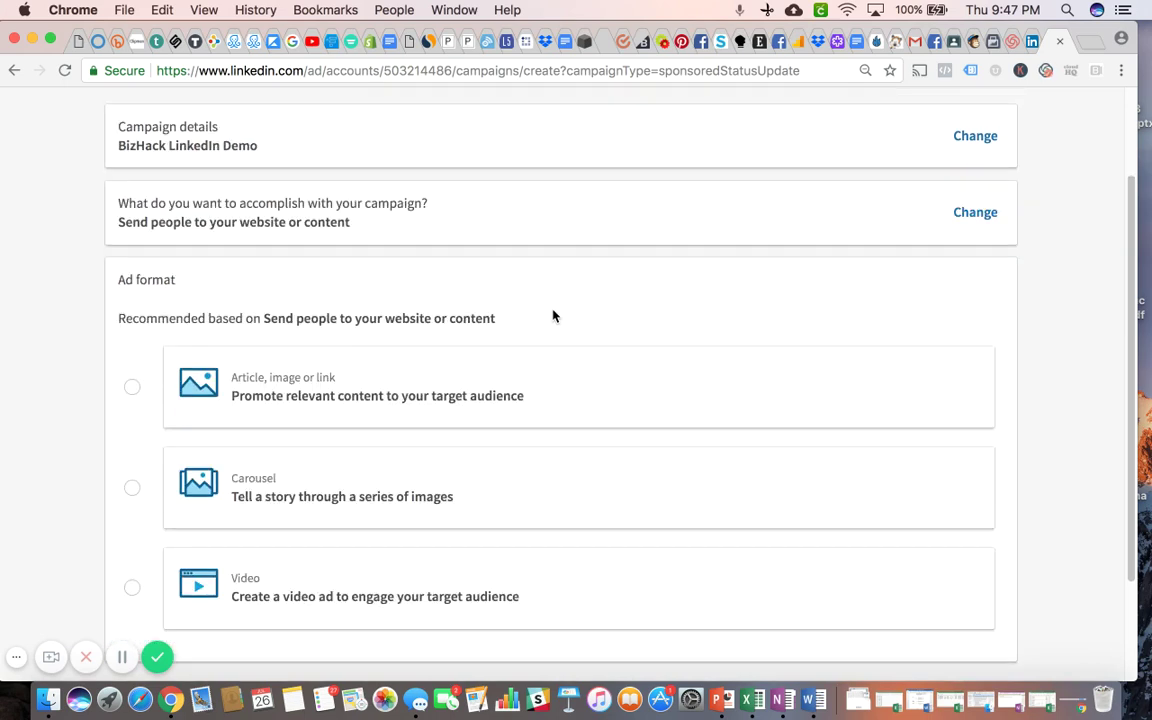
left_click(976, 216)
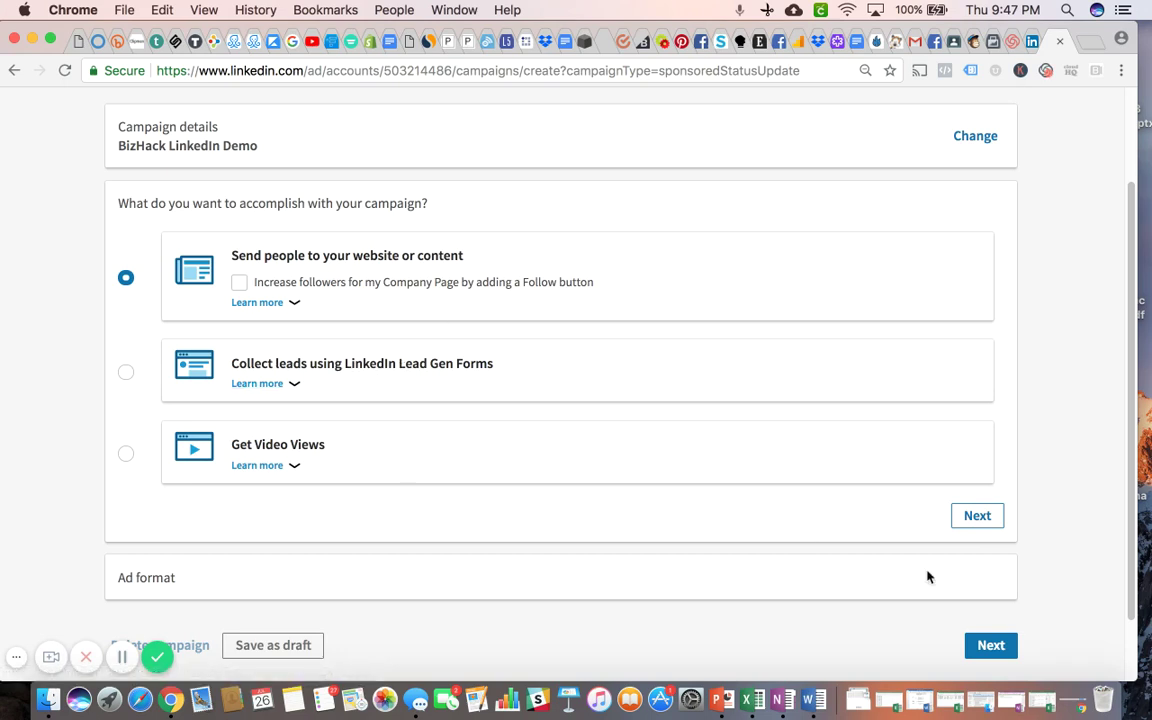
Proceed with the website objective, choose the "Article, image or link" ad format and continue to building the ads.
left_click(977, 517)
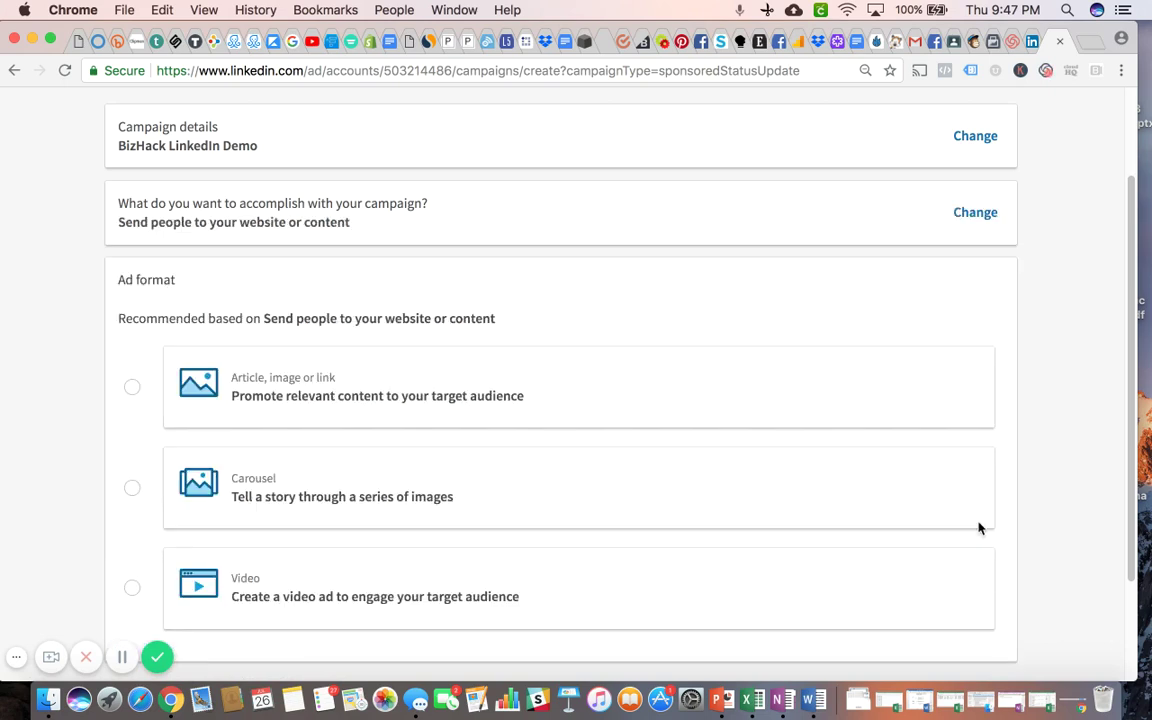
scroll(67, 333, "down", 3)
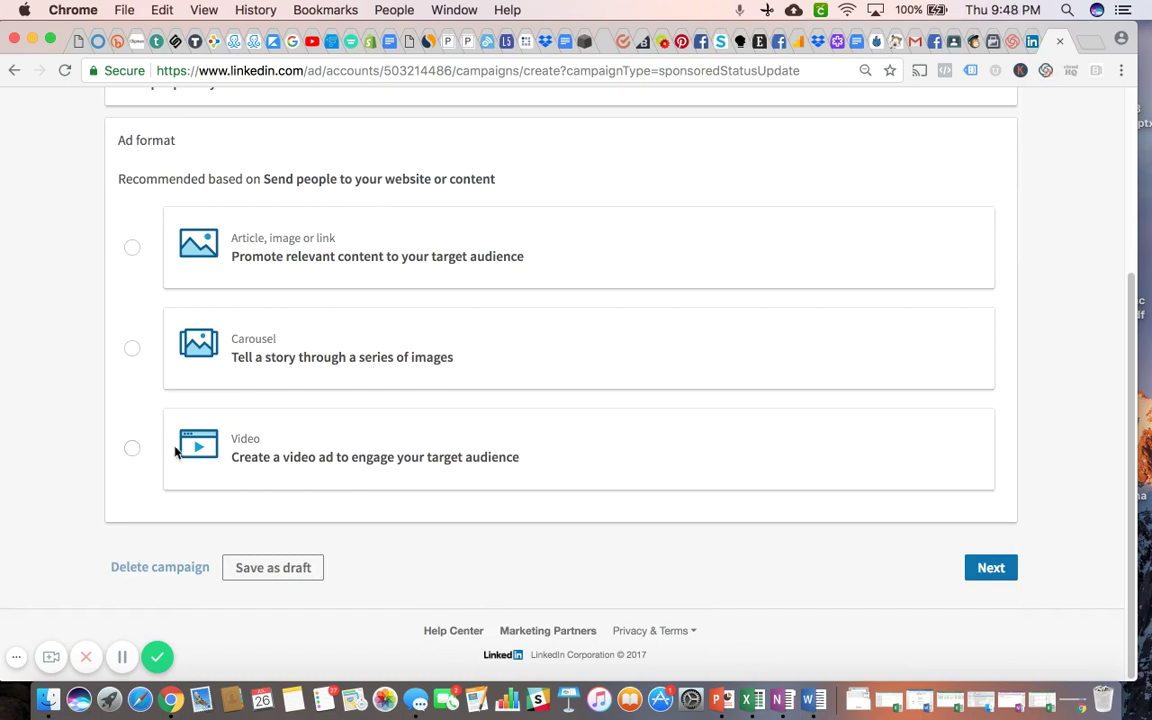
left_click(133, 248)
left_click(991, 568)
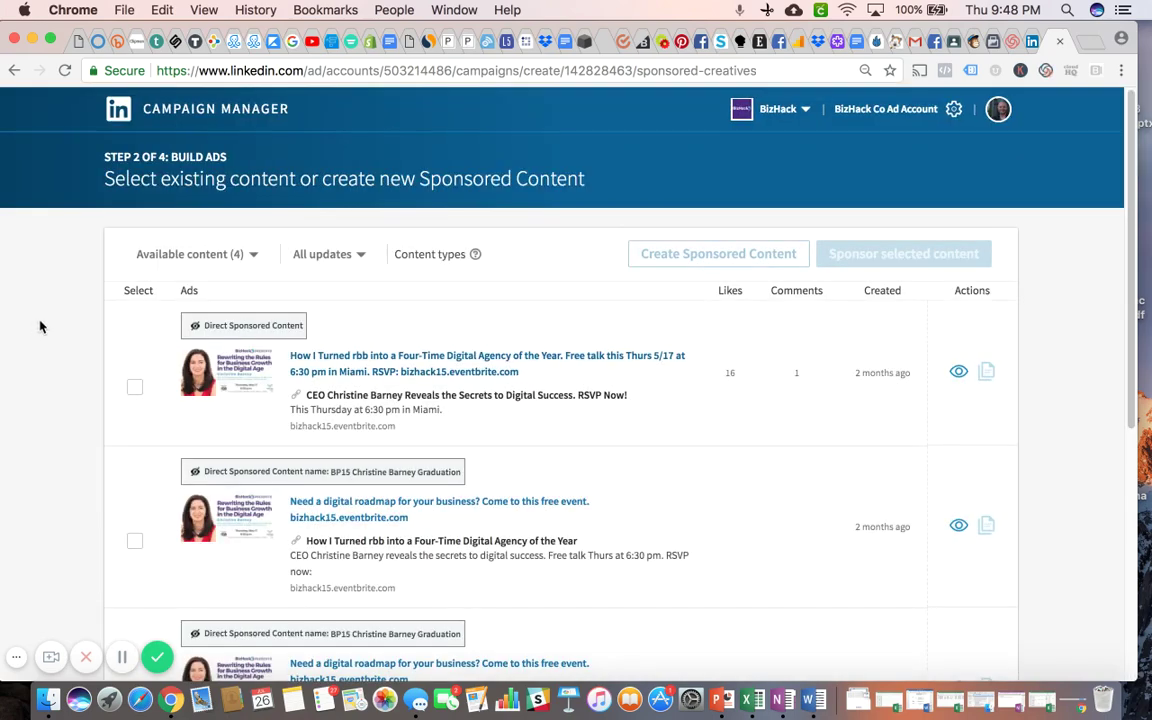
Review the existing Direct Sponsored Content ads and continue to audience creation without selecting any of them.
scroll(40, 326, "down", 8)
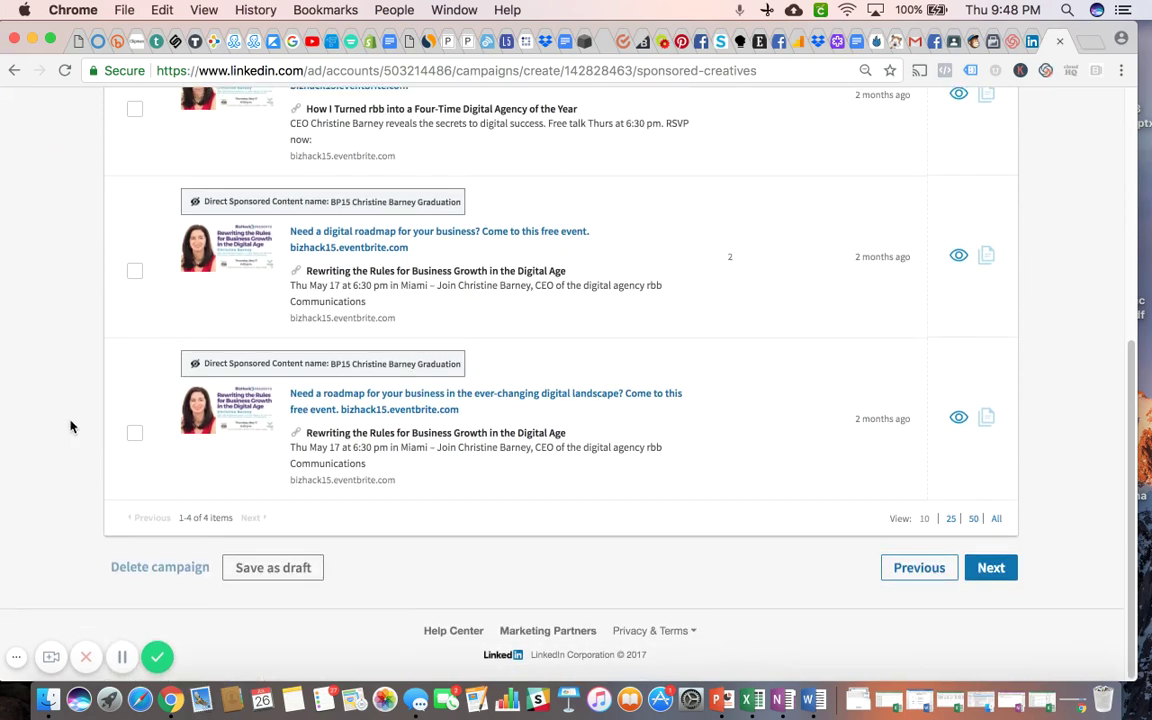
scroll(70, 427, "up", 8)
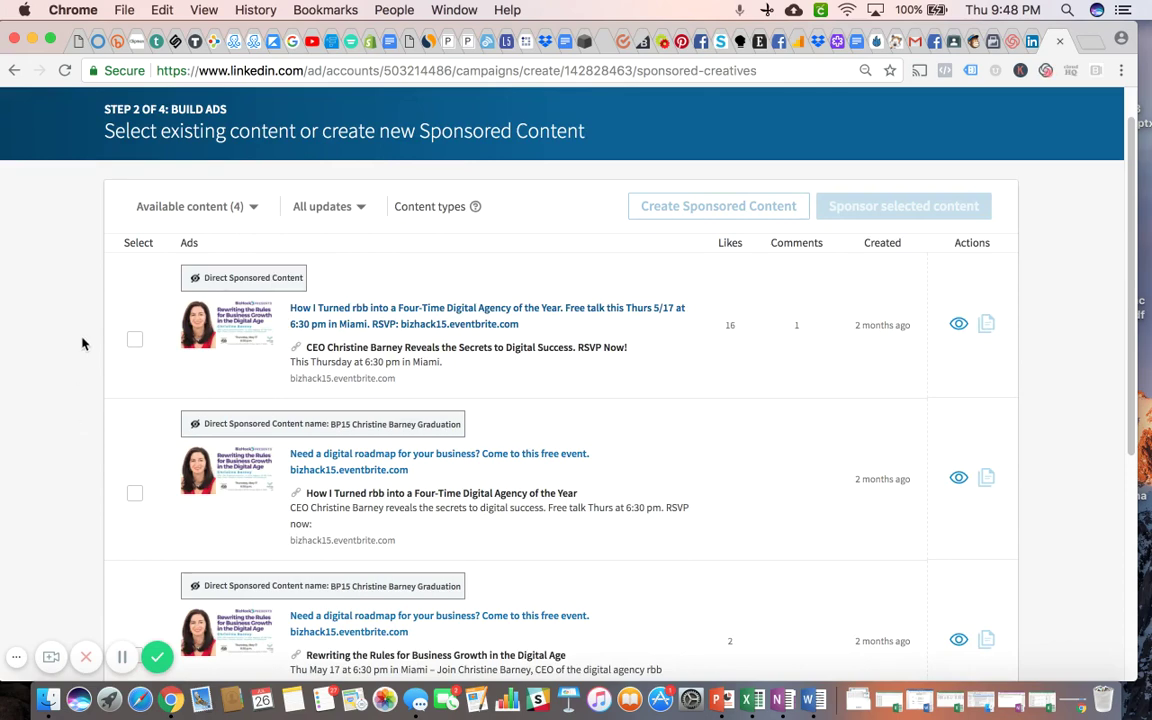
scroll(86, 342, "down", 5)
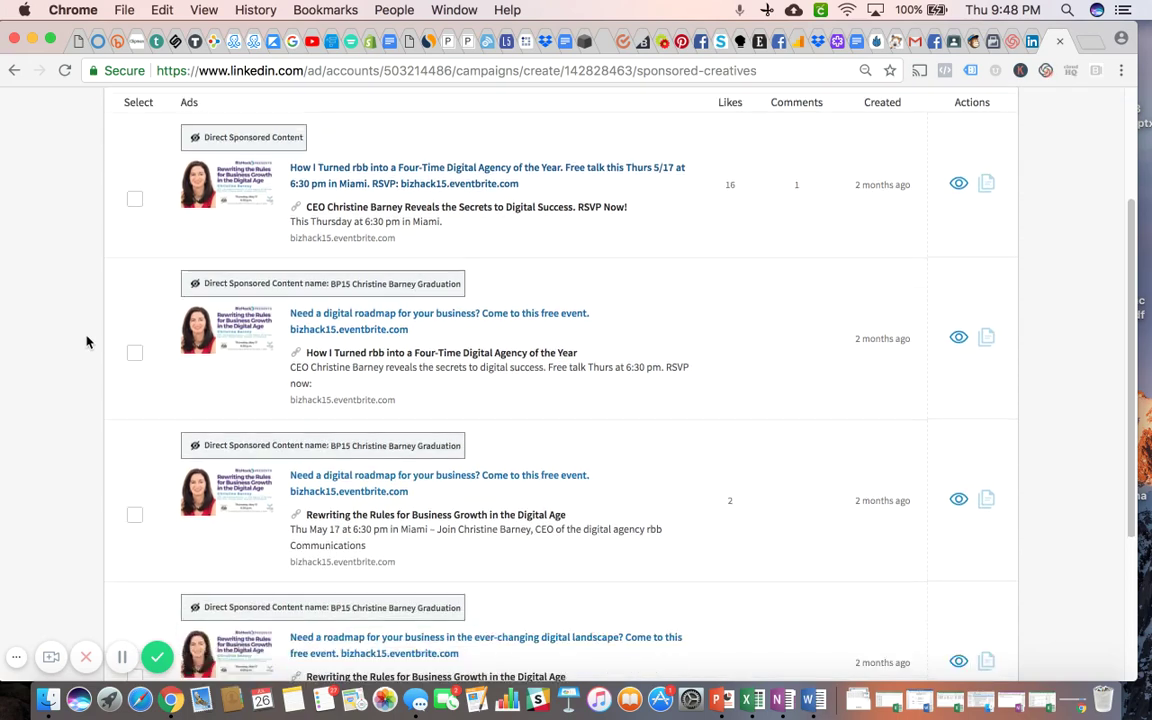
scroll(86, 342, "down", 3)
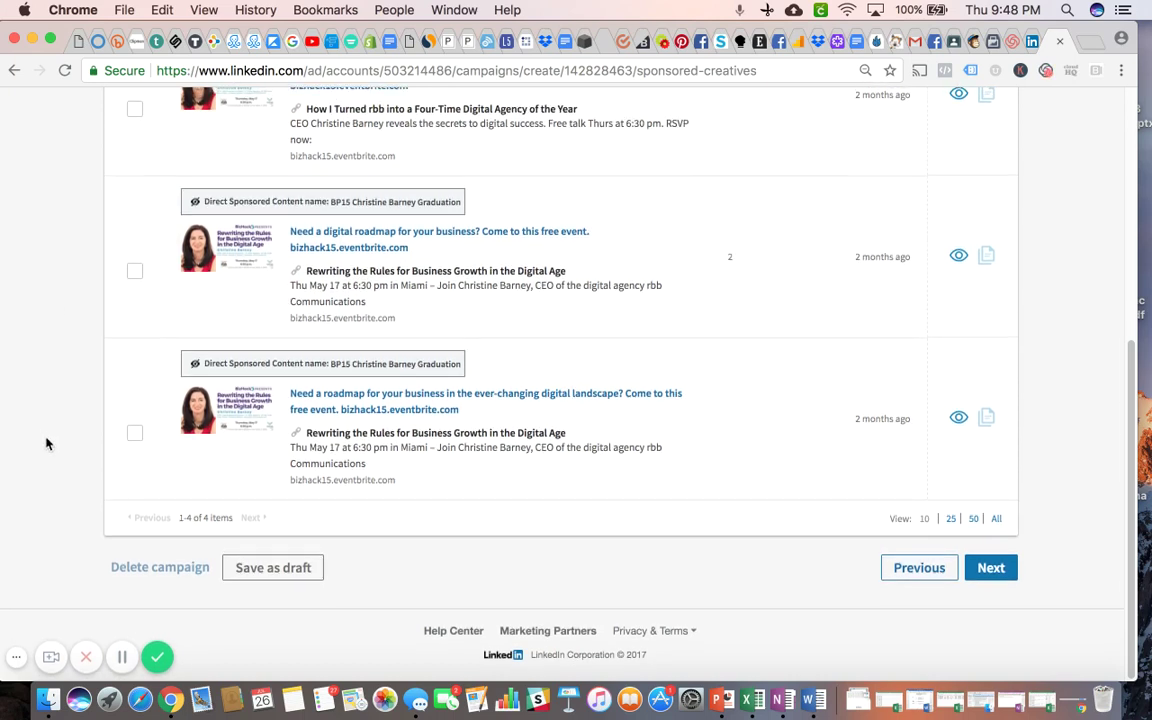
left_click(991, 568)
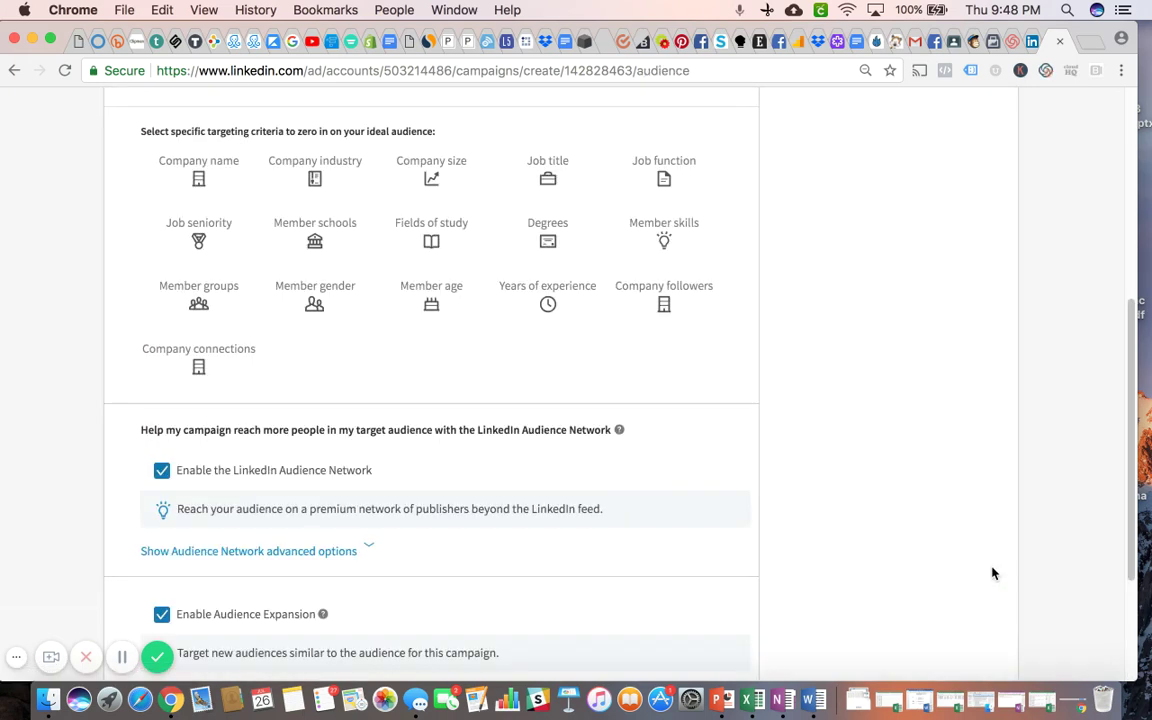
Examine the audience creation options, including the matched audience section and the choices for how to target.
scroll(87, 452, "up", 3)
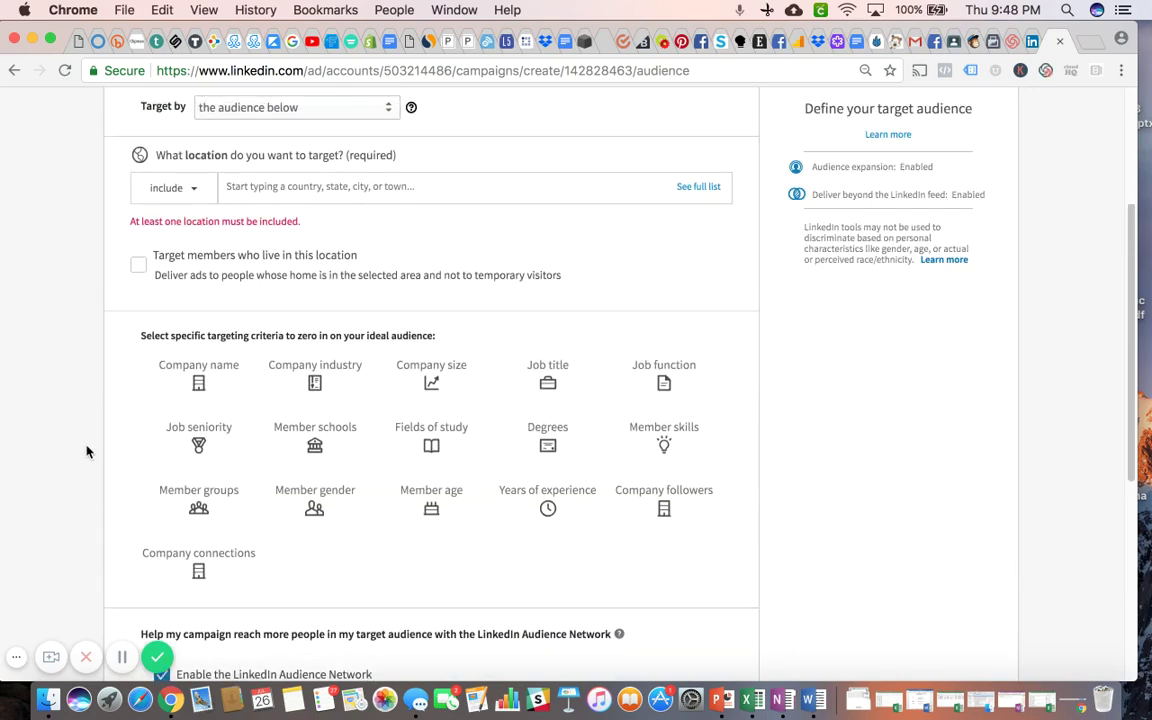
scroll(87, 452, "up", 3)
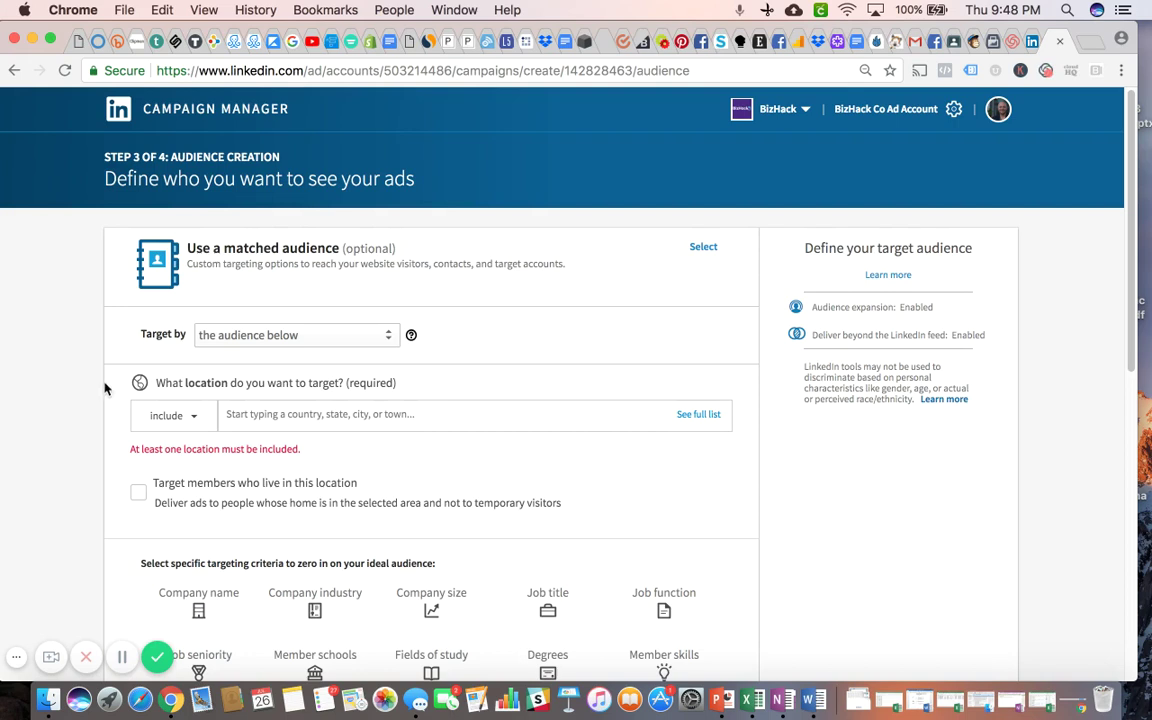
left_click(275, 336)
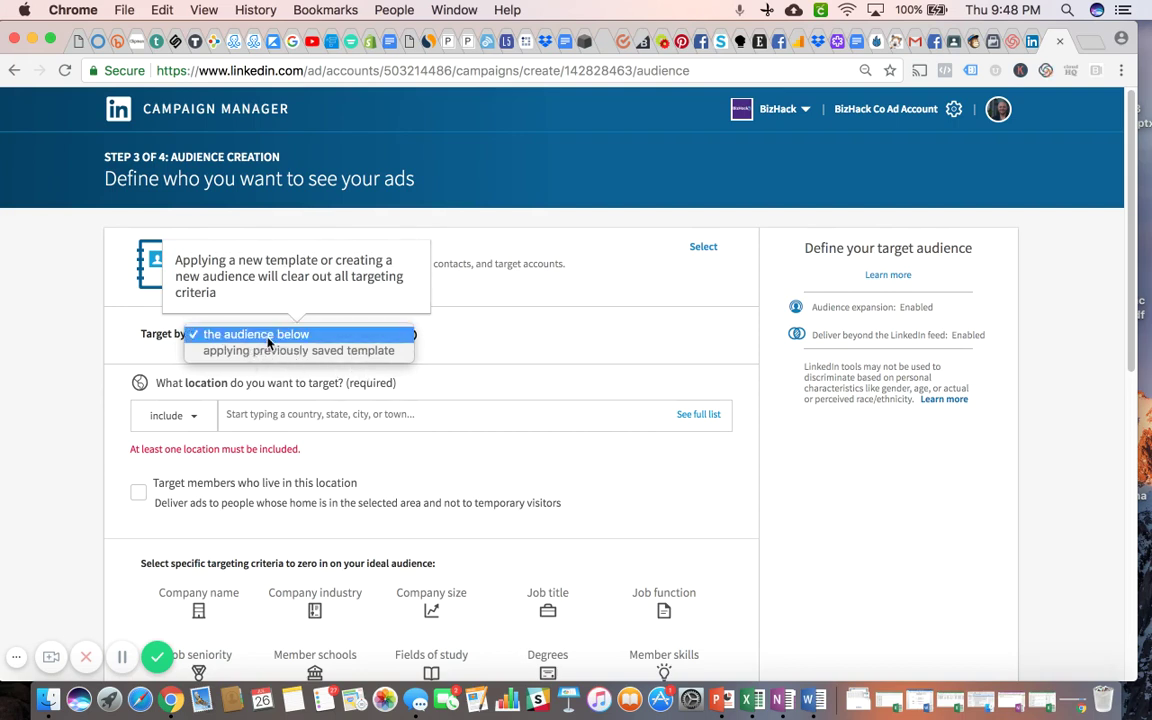
left_click(77, 326)
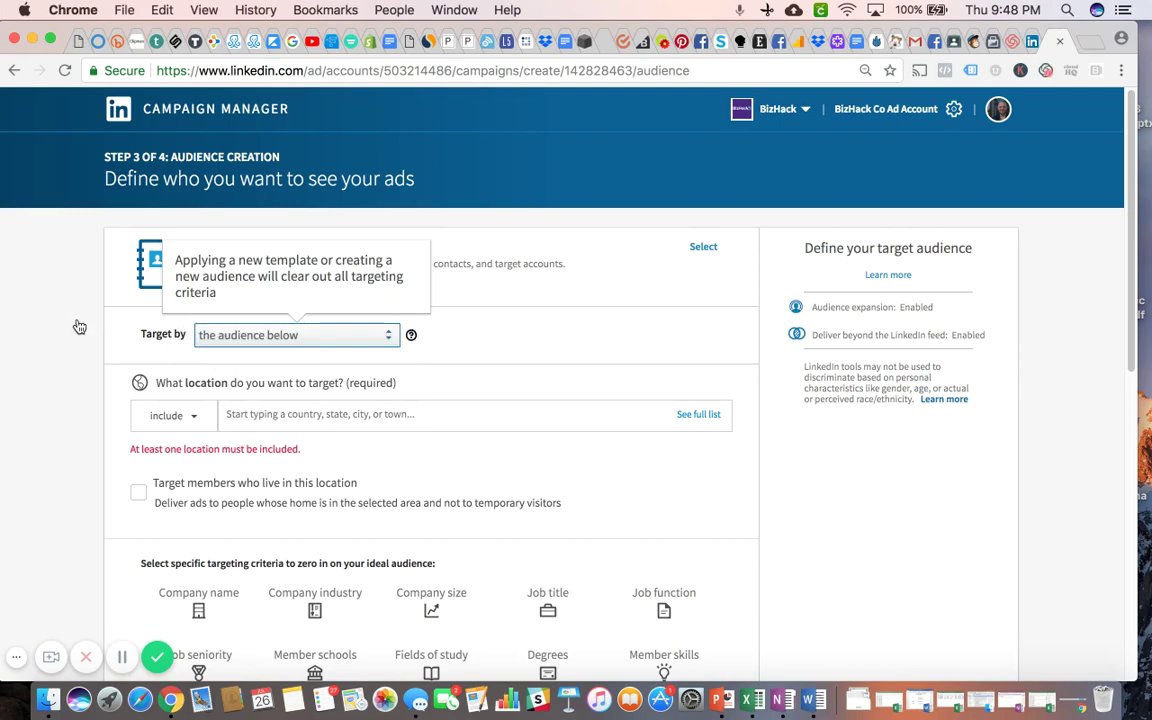
scroll(78, 325, "down", 2)
scroll(77, 325, "down", 2)
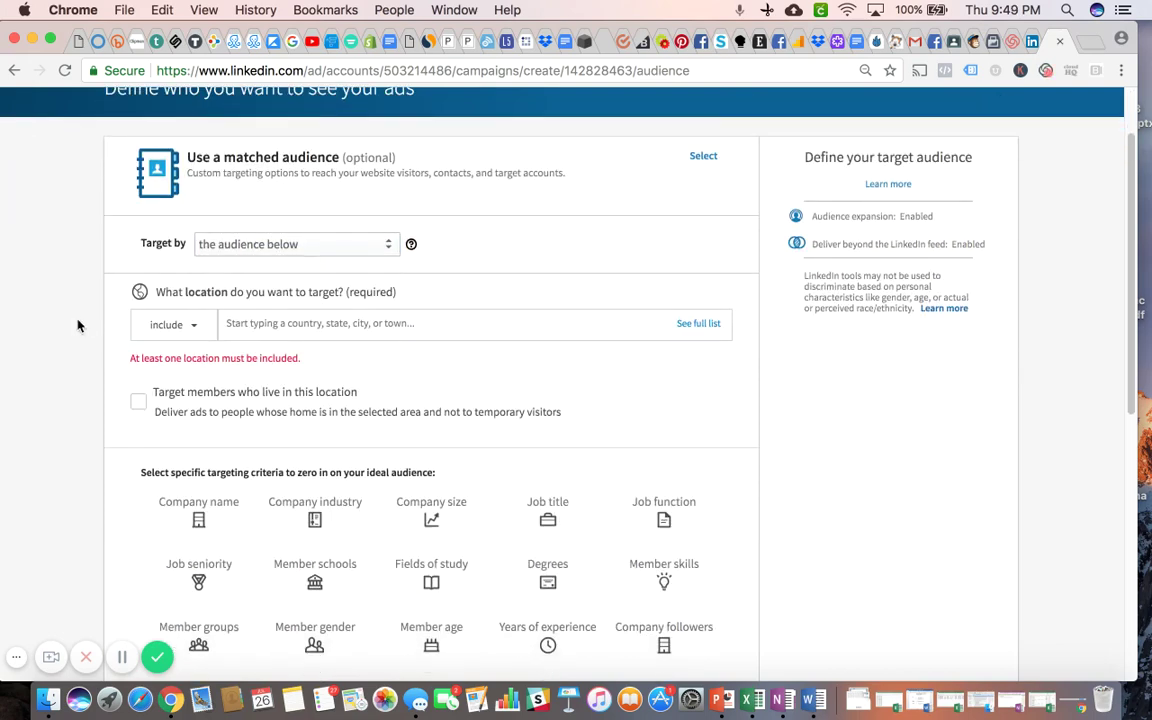
Include "Miami/Fort Lauderdale Area" as a target location for the campaign audience.
left_click(312, 287)
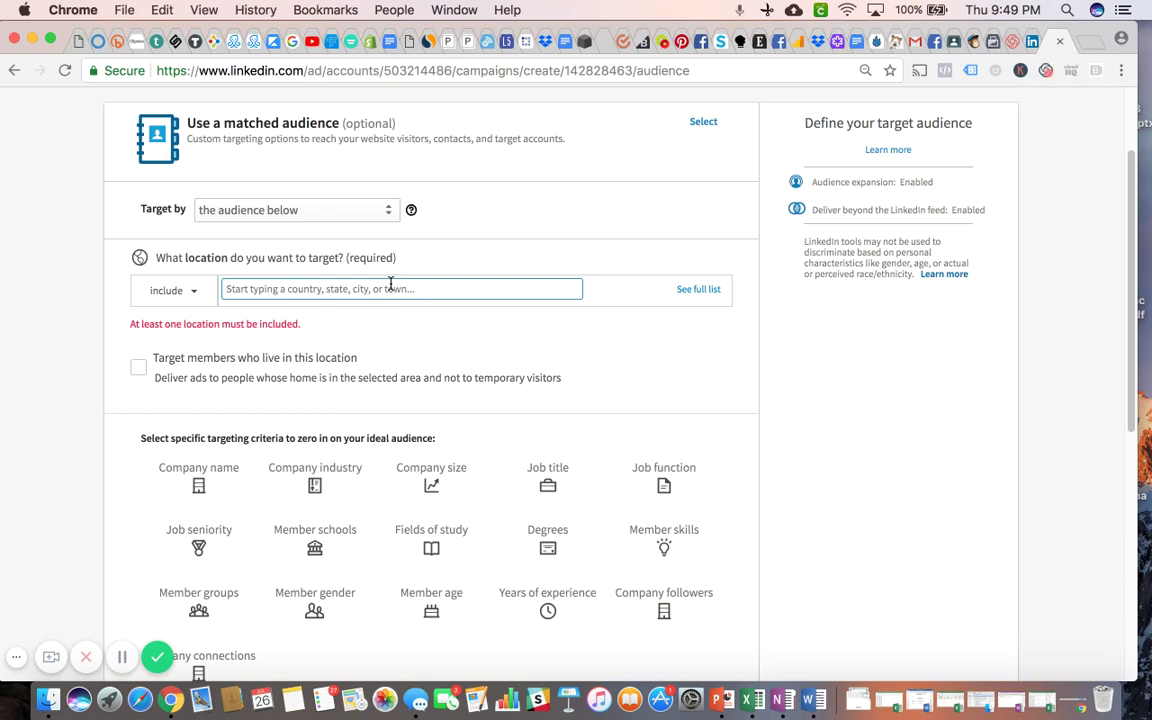
type("middle East")
key("super+a")
type("miami/Fort Lauderdale Area")
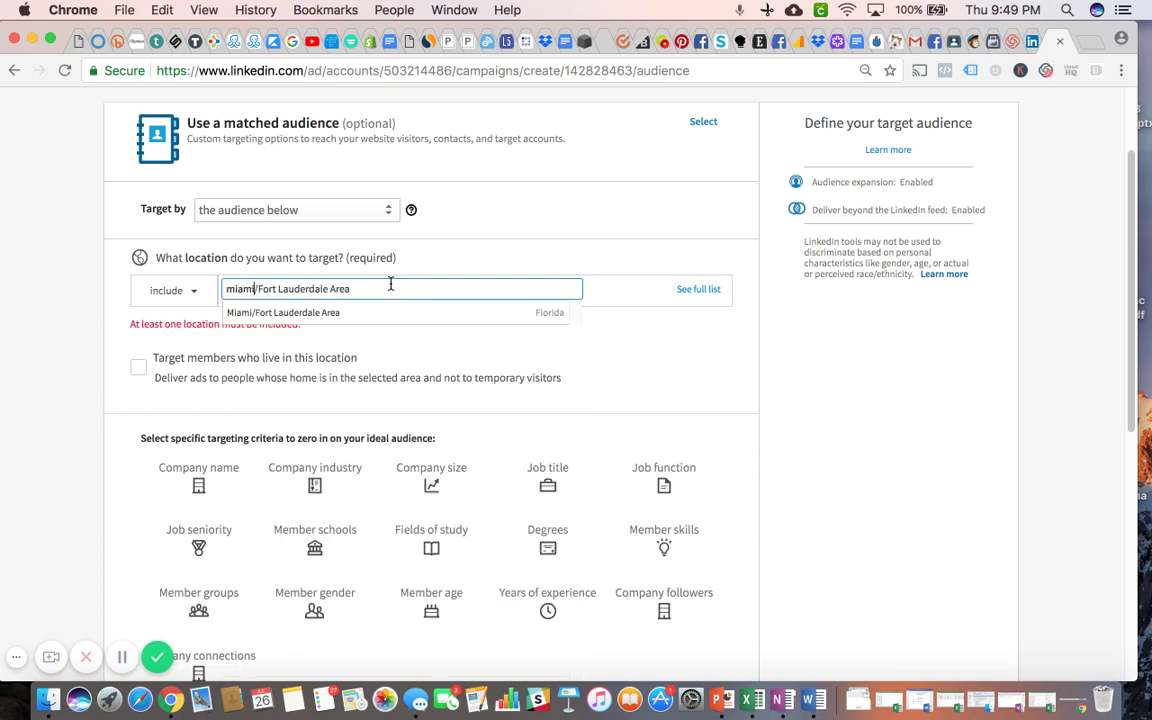
key("Left")
key("Left")
key("Left")
key("Left")
key("Left")
key("Left")
key("Left")
key("Left")
key("Left")
key("Left")
key("Left")
key("Left")
key("Left")
key("Left")
key("Left")
key("Left")
key("Left")
key("Left")
key("Left")
key("Left")
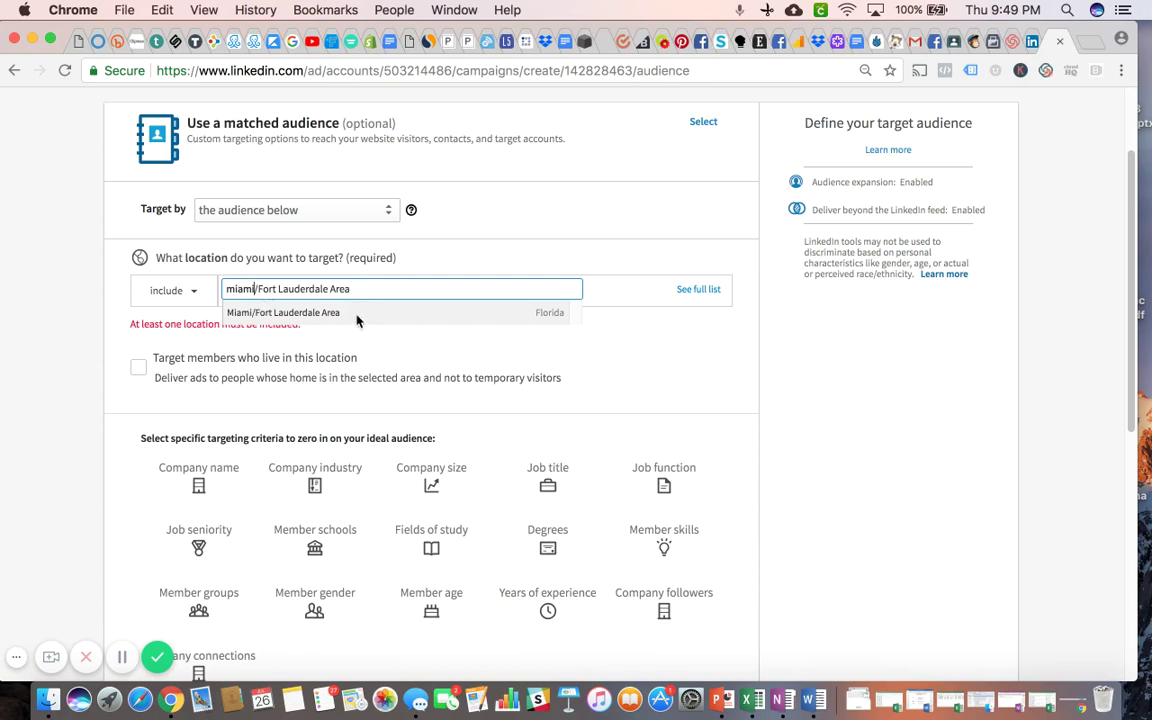
left_click(357, 318)
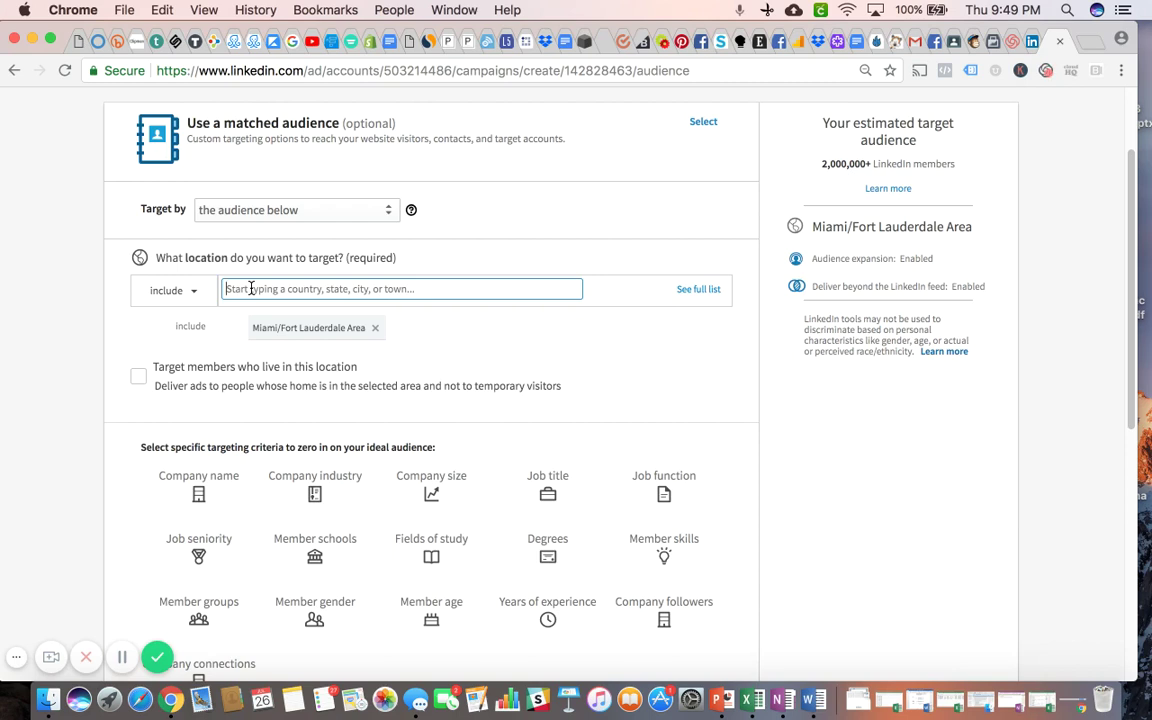
Search locations for "palm beach" and include "West Palm Beach, Florida Area" in the targeting.
type("palm")
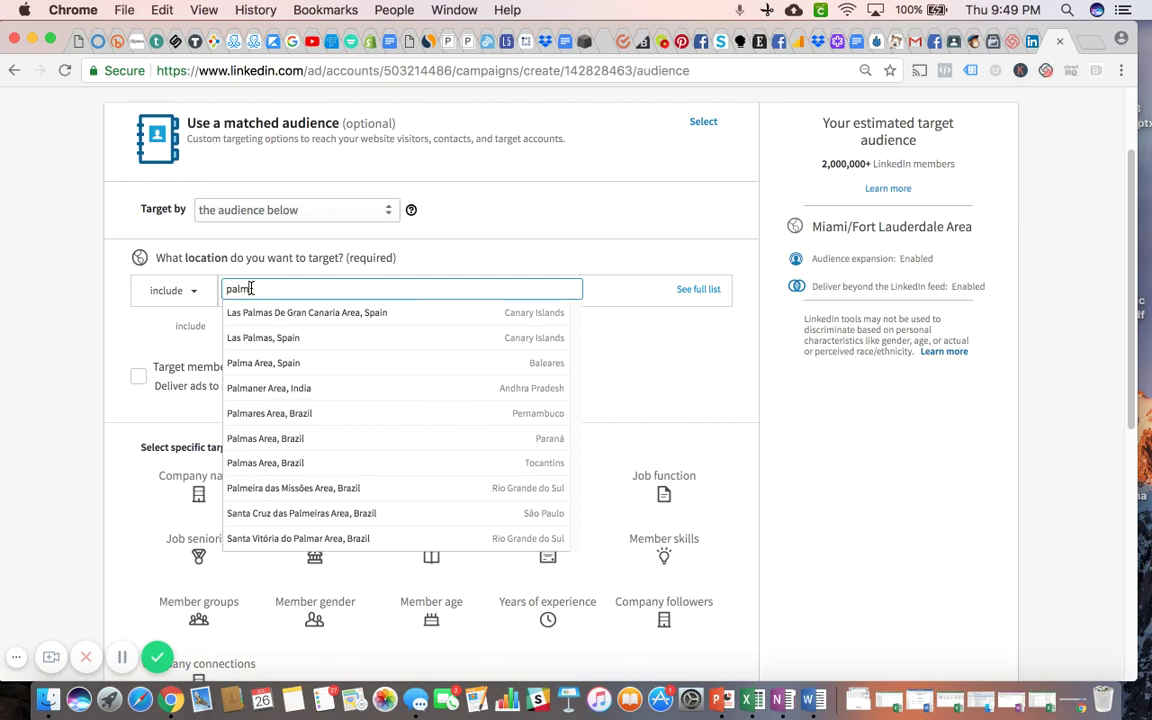
type(" beach")
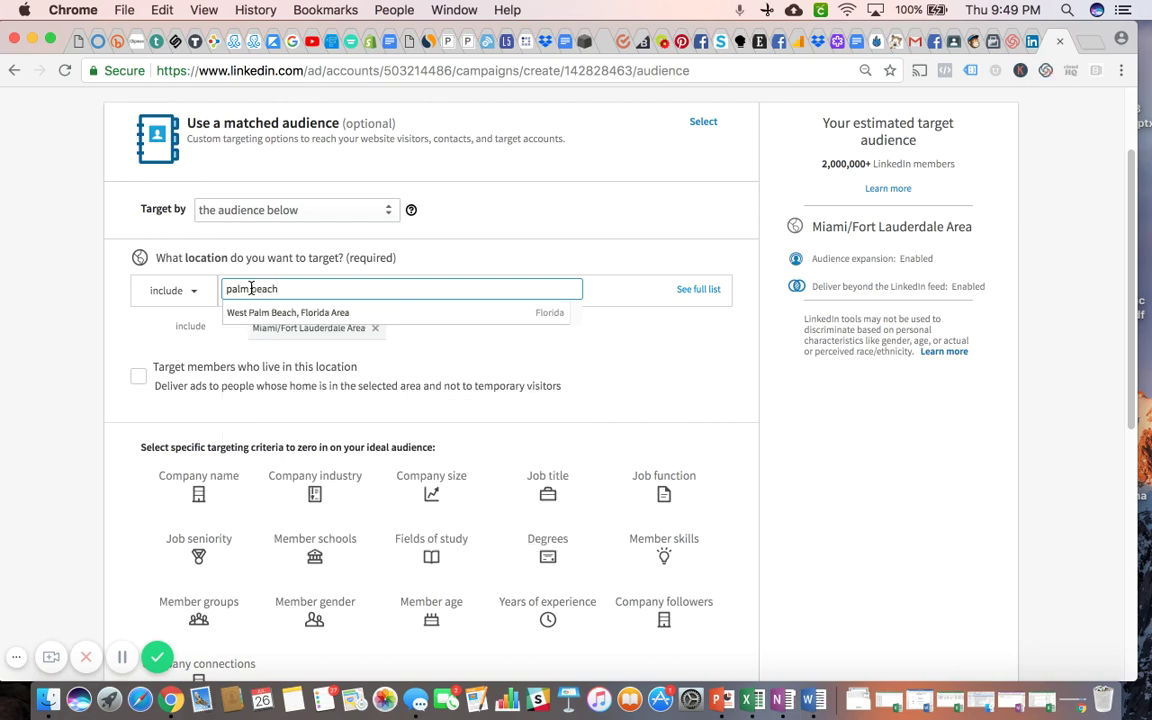
left_click(252, 313)
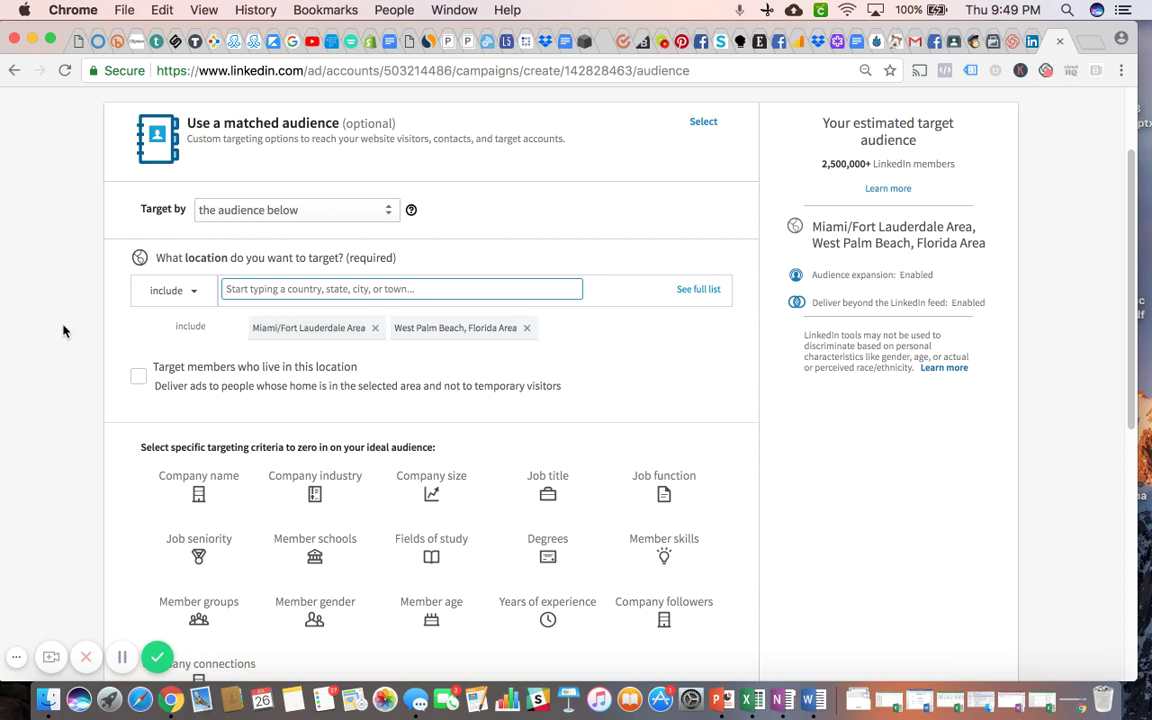
Add the job title targeting criterion and try searching its titles for "CEO" and "CMO", clearing each search.
scroll(63, 331, "down", 5)
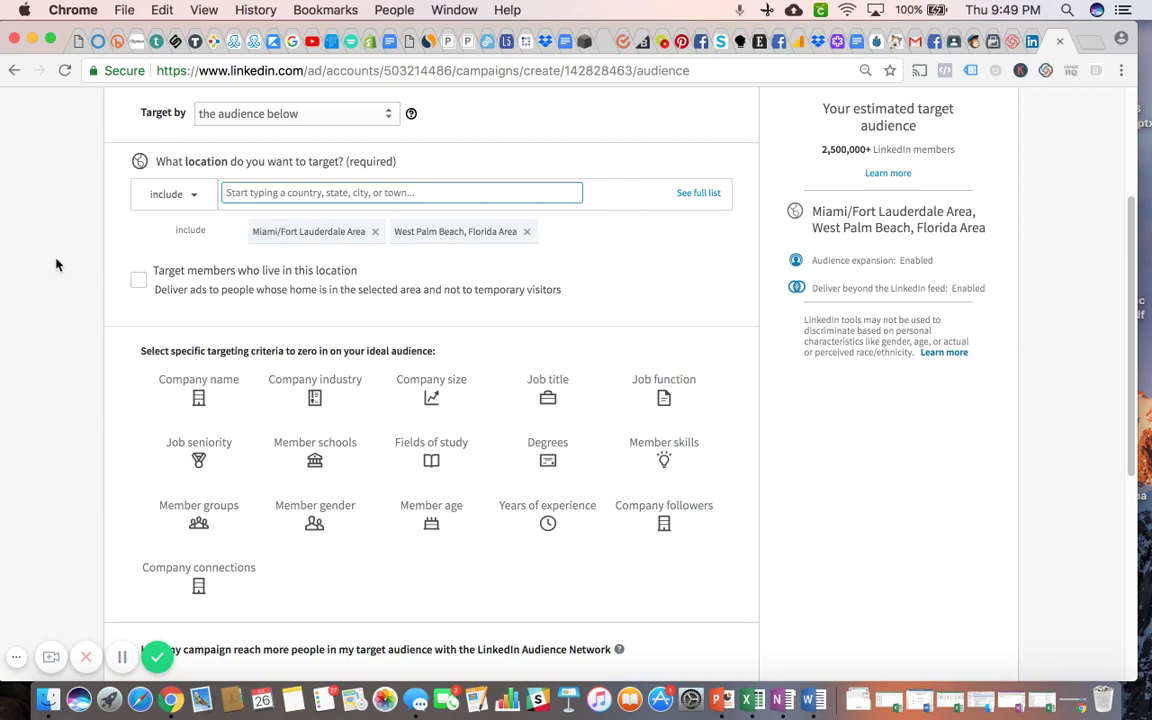
scroll(57, 264, "down", 3)
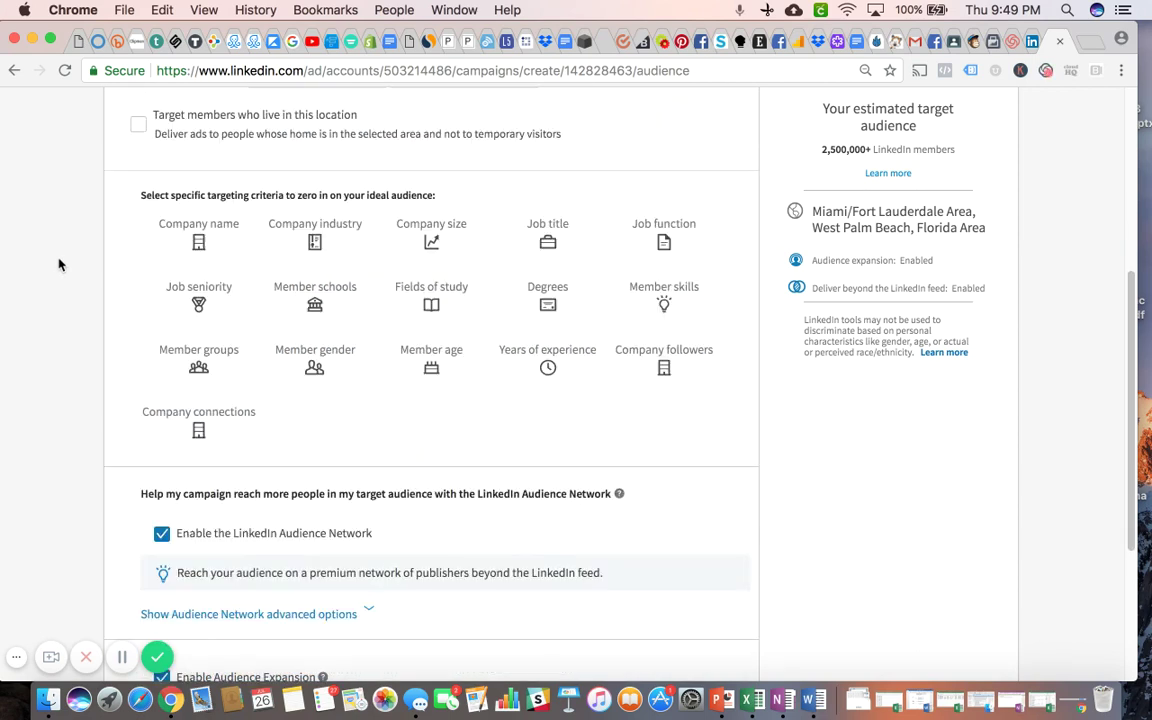
scroll(72, 266, "down", 1)
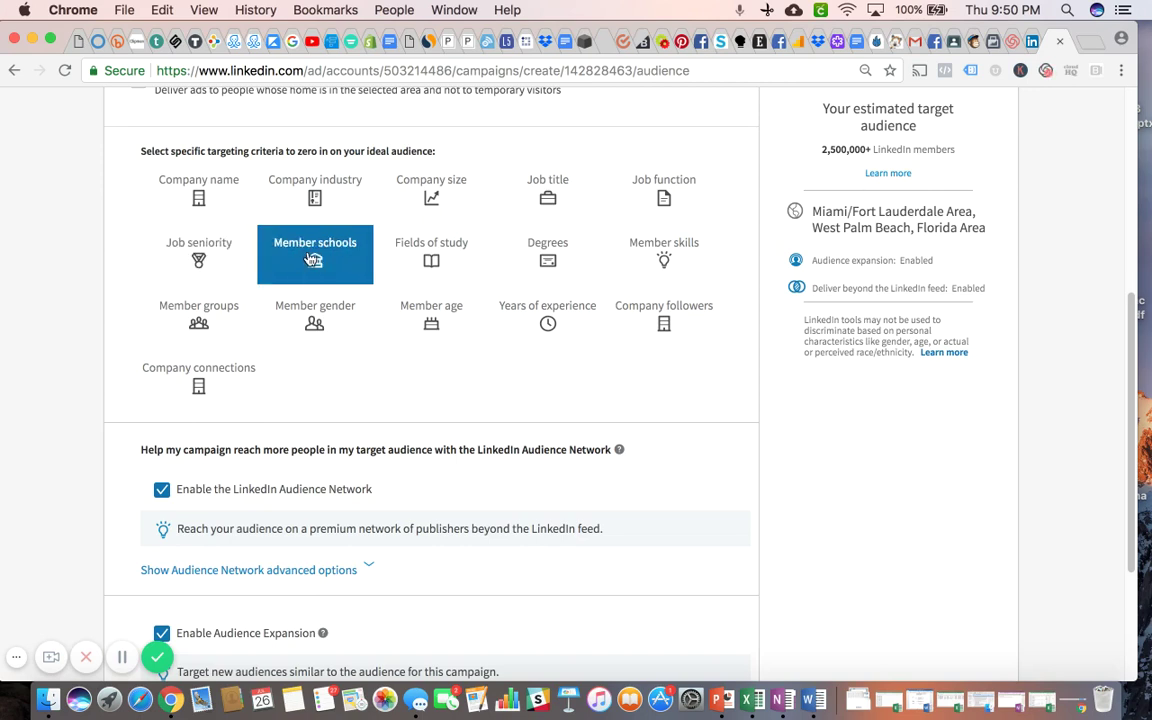
left_click(550, 196)
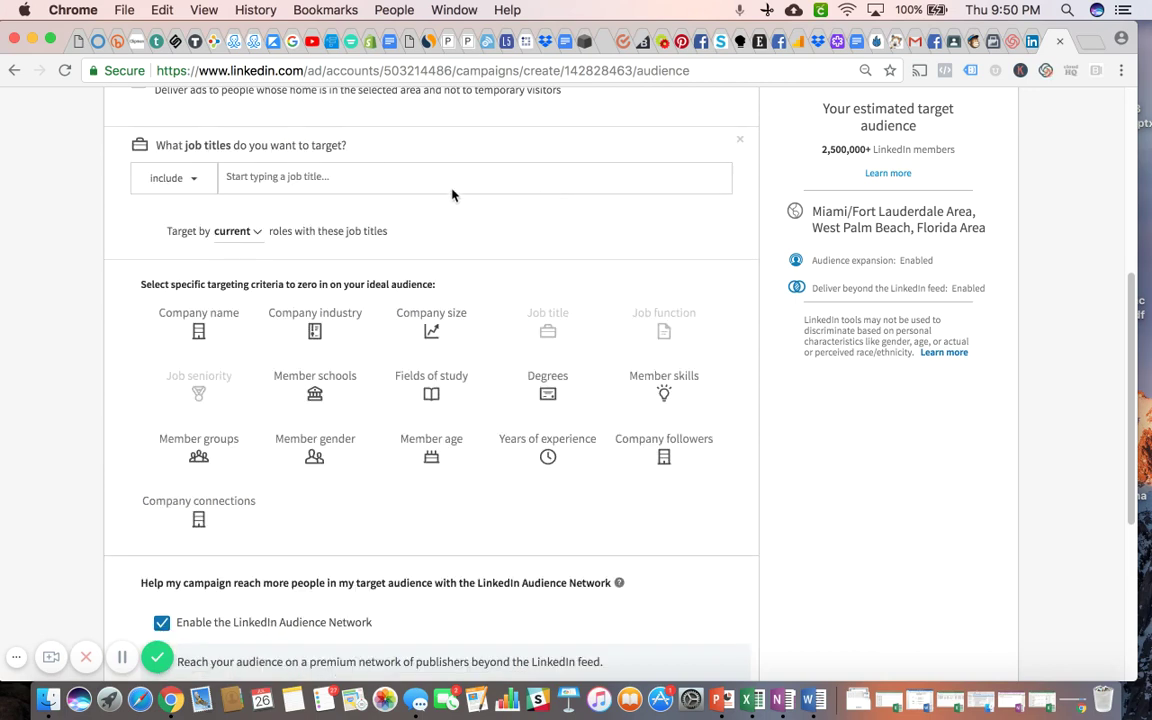
type("CEO")
key("BackSpace")
key("BackSpace")
key("BackSpace")
type("CMO")
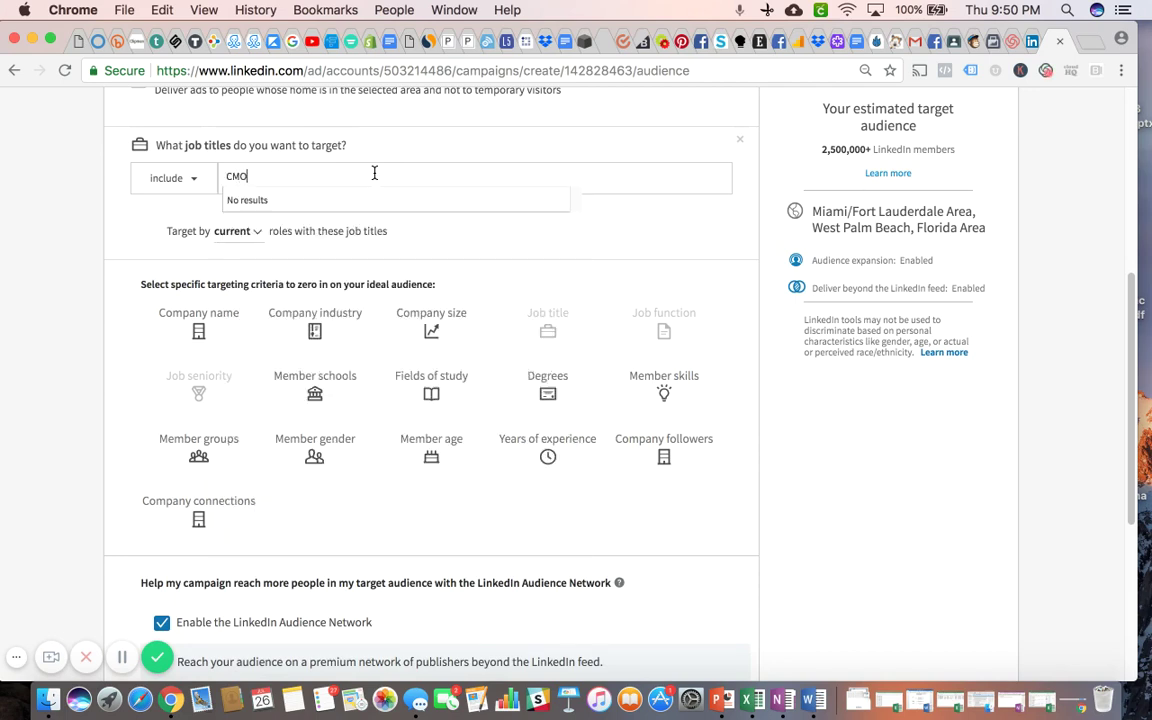
key("BackSpace")
key("BackSpace")
key("BackSpace")
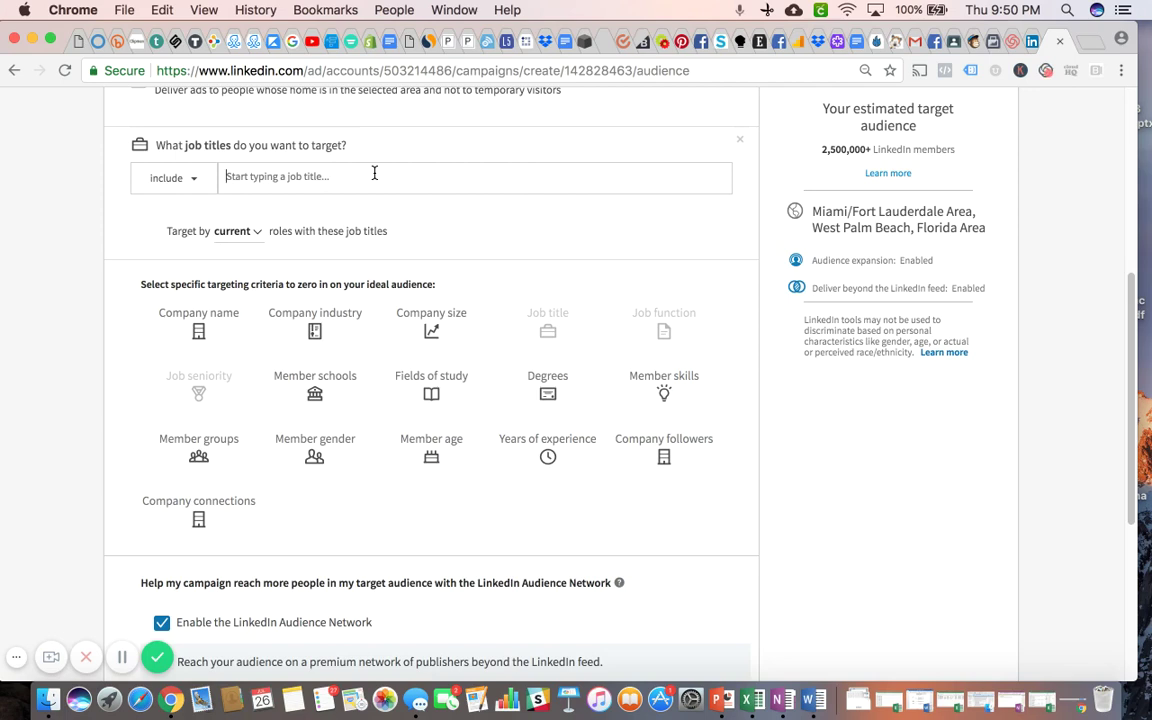
Search job titles for "Marketing" and include "Director of Marketing" in the target audience.
type("Marketing")
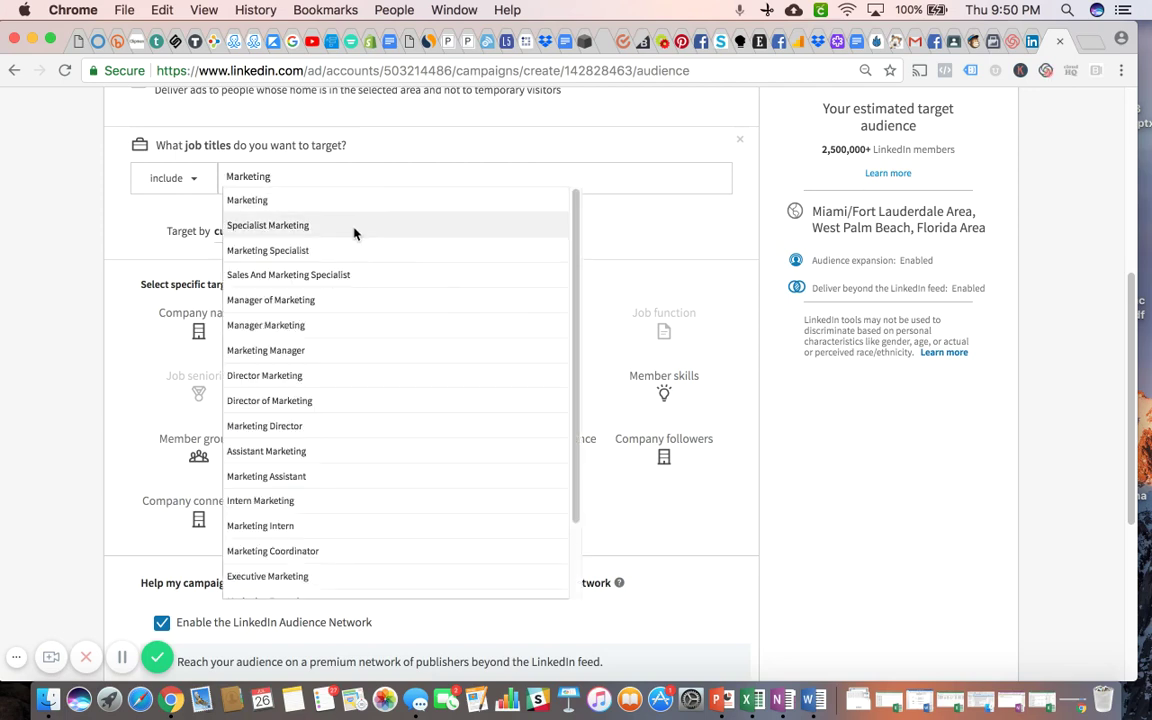
scroll(336, 276, "down", 3)
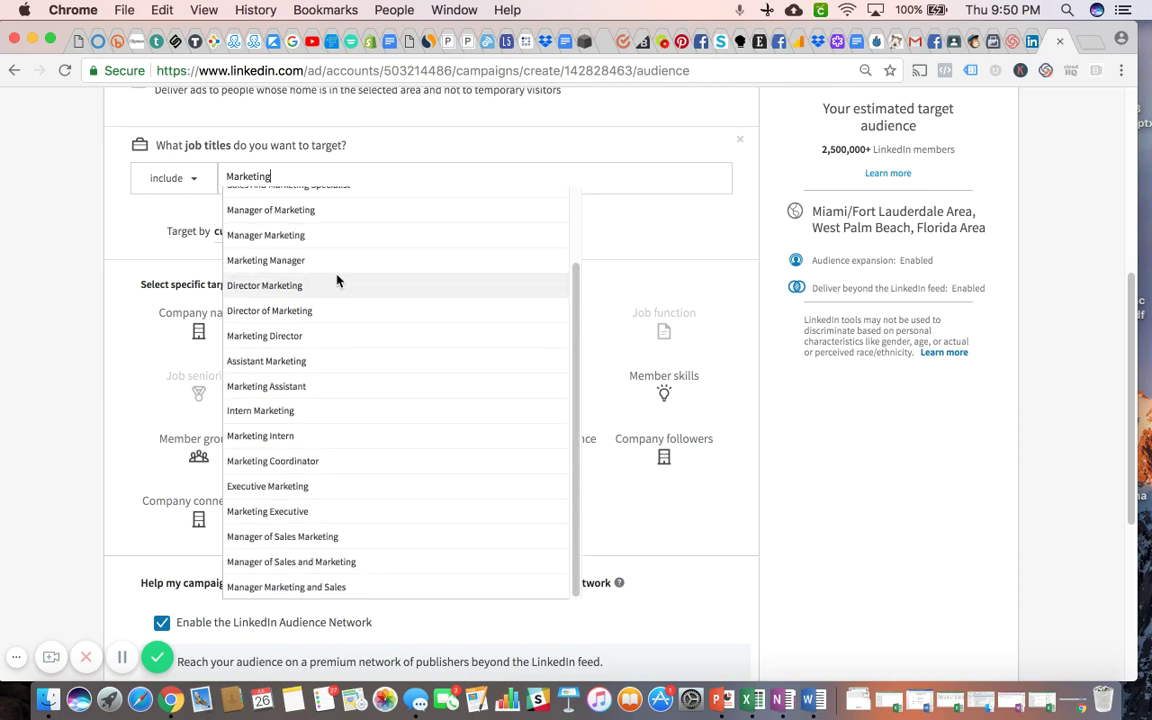
scroll(337, 278, "down", 3)
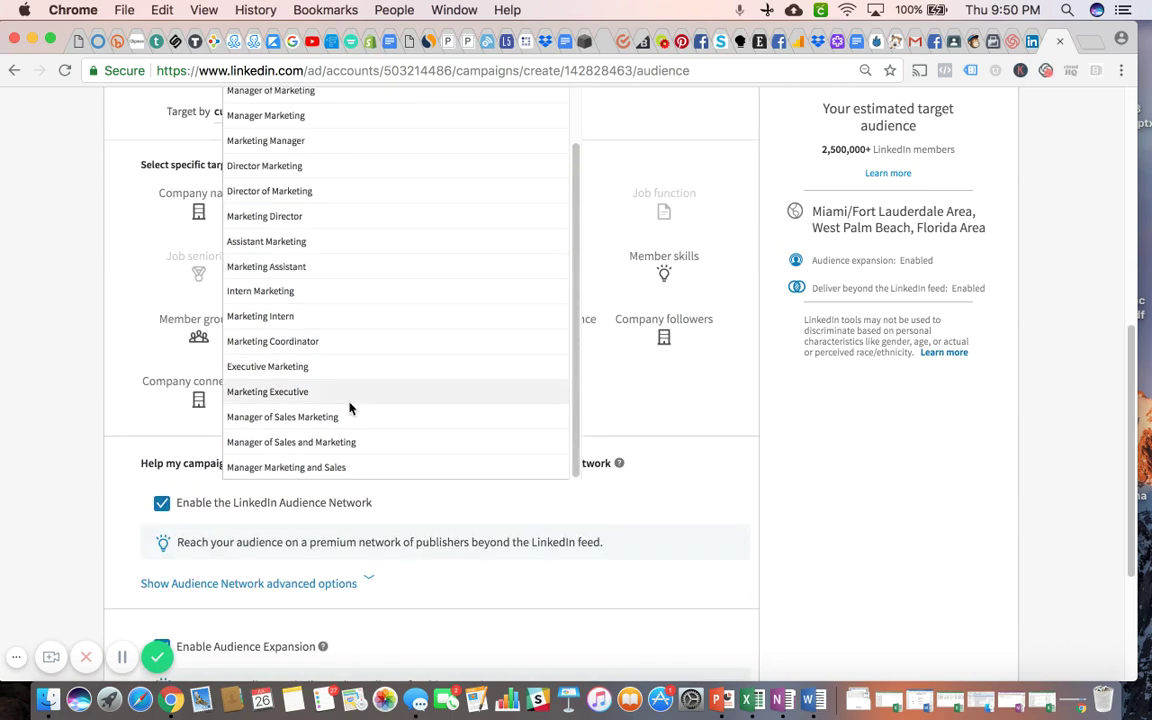
scroll(393, 364, "up", 3)
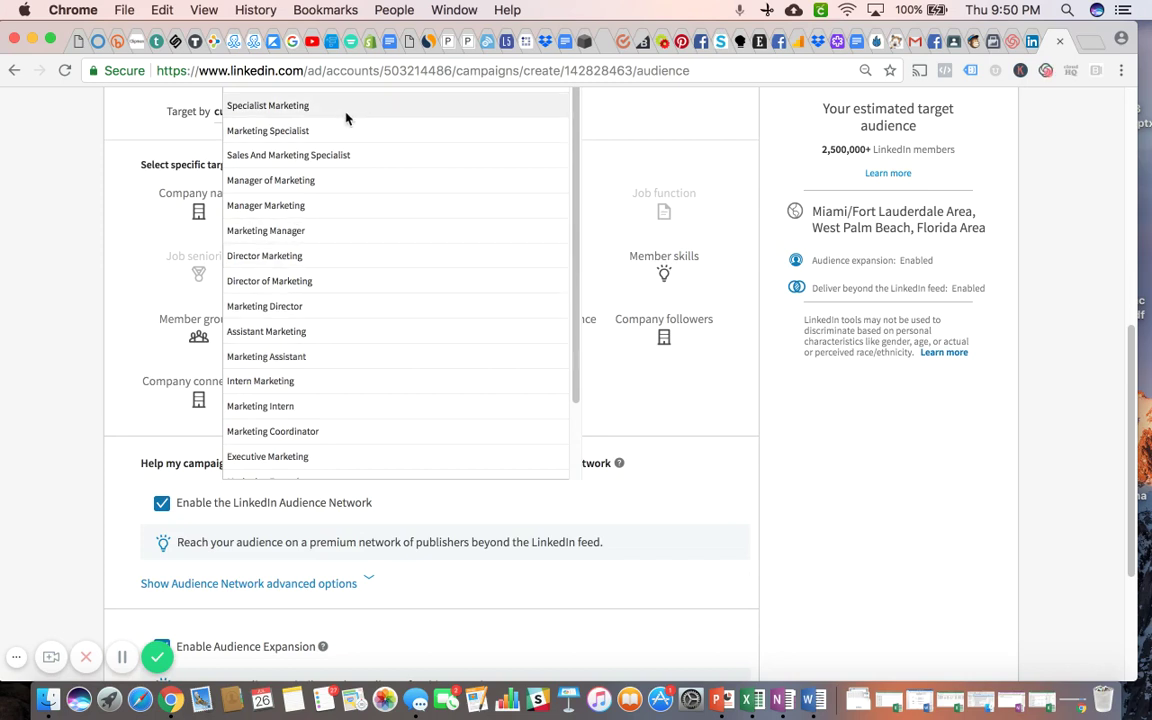
left_click(276, 280)
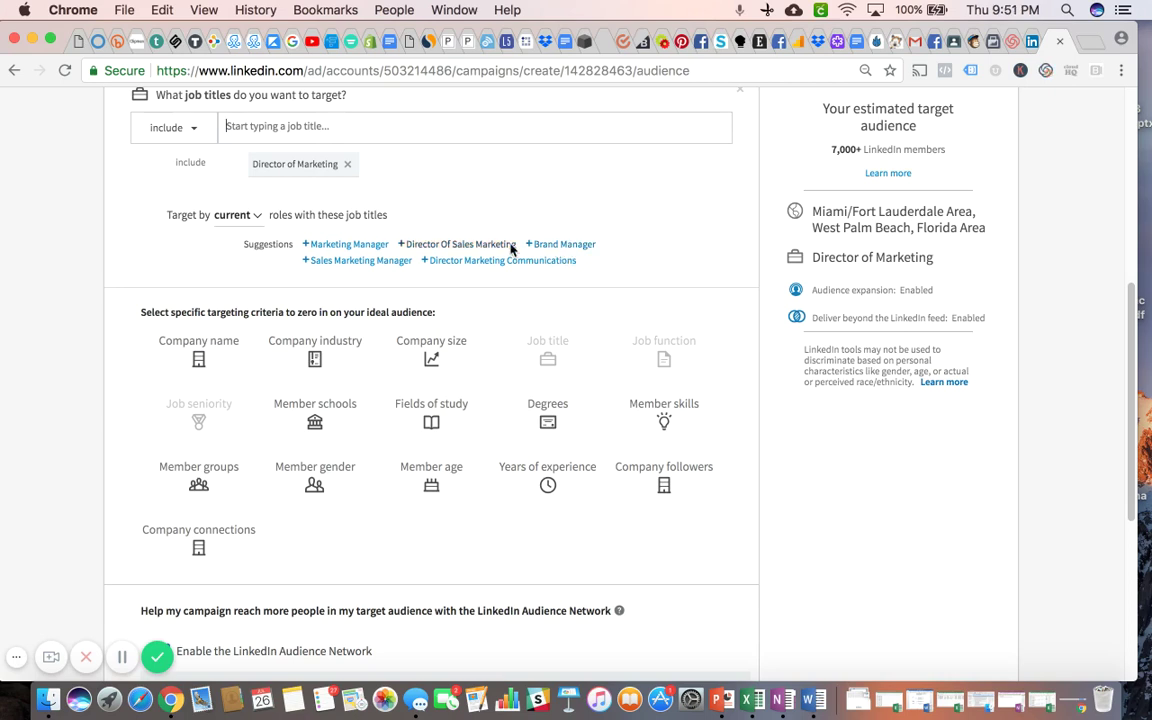
Include the suggested titles "Director Of Sales Marketing" and "Marketing Manager", and search for further "marketing" job titles.
left_click(443, 249)
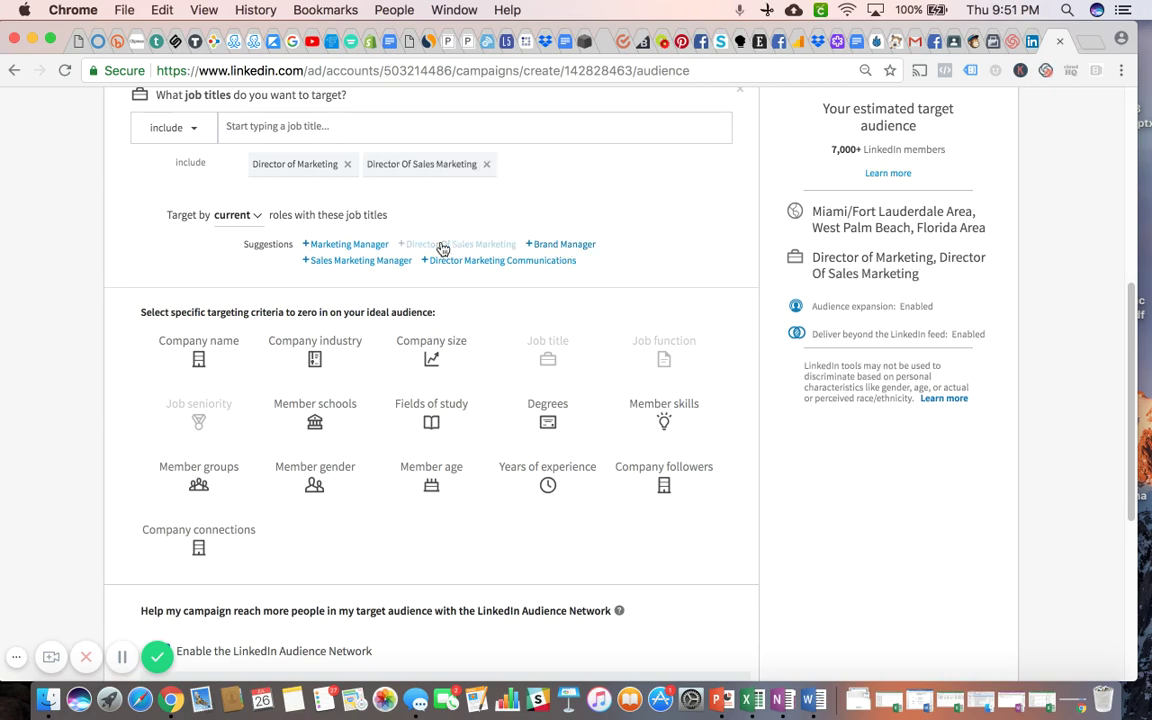
left_click(347, 245)
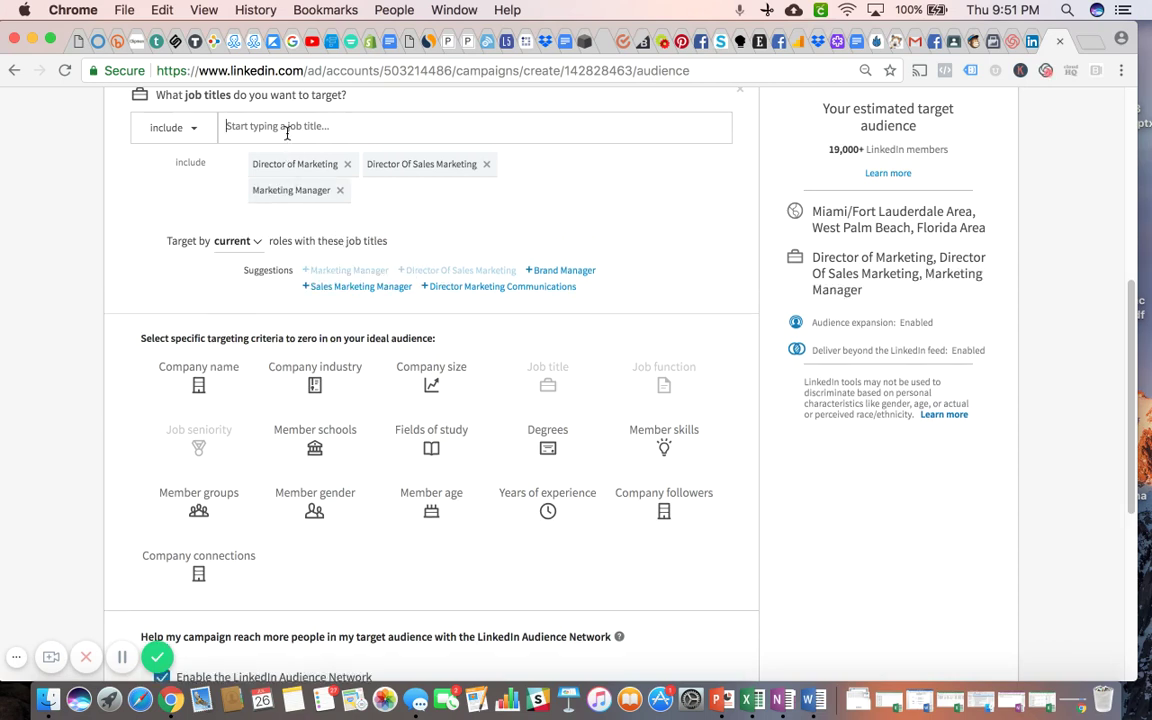
type("marketing")
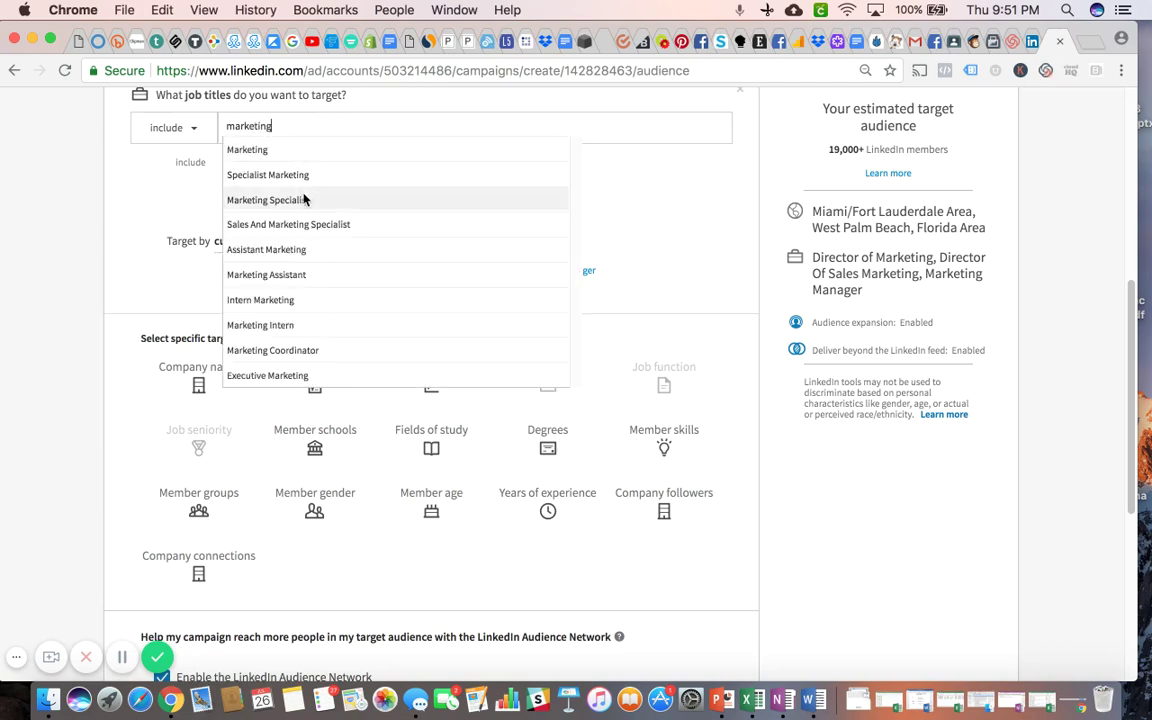
left_click(113, 200)
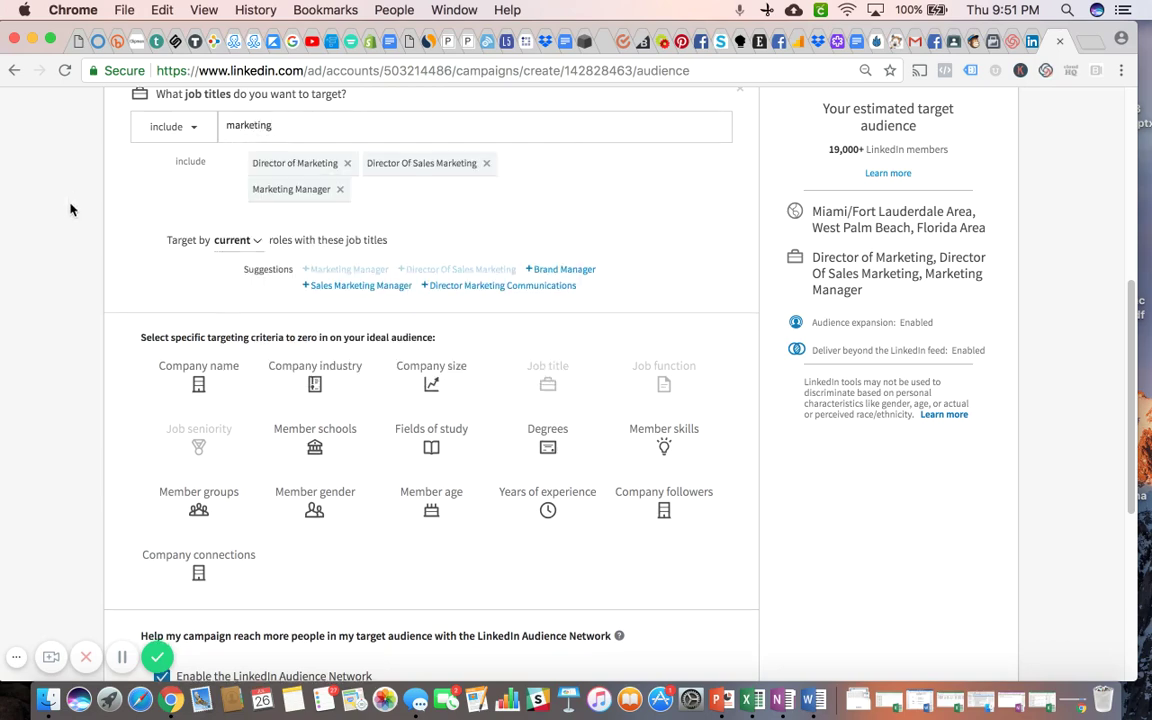
Disable Audience Expansion for the campaign audience and continue to the budget and schedule settings.
scroll(70, 209, "down", 3)
scroll(70, 209, "down", 4)
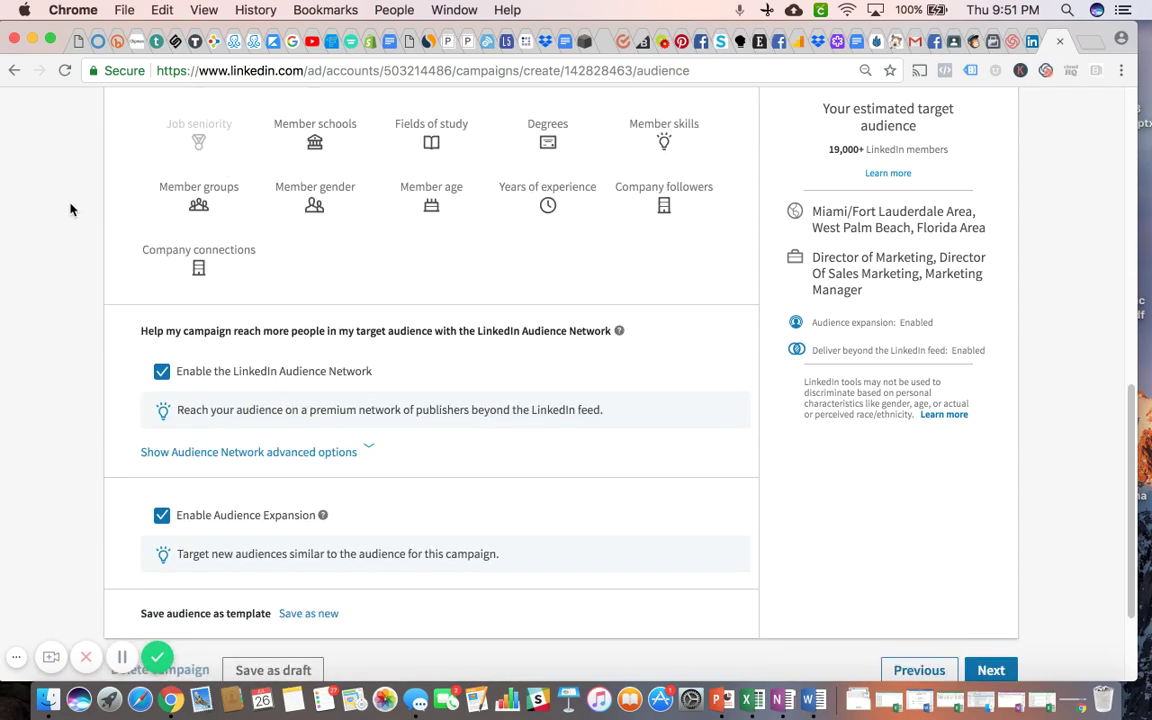
scroll(70, 209, "down", 1)
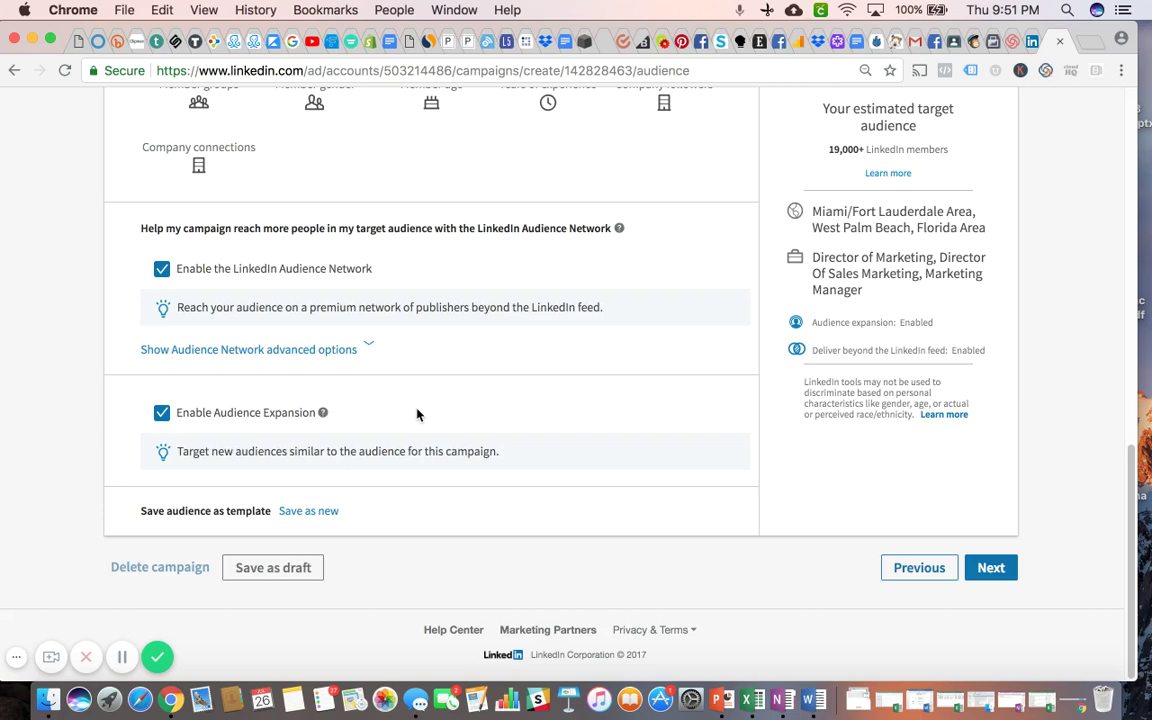
mouse_move(324, 414)
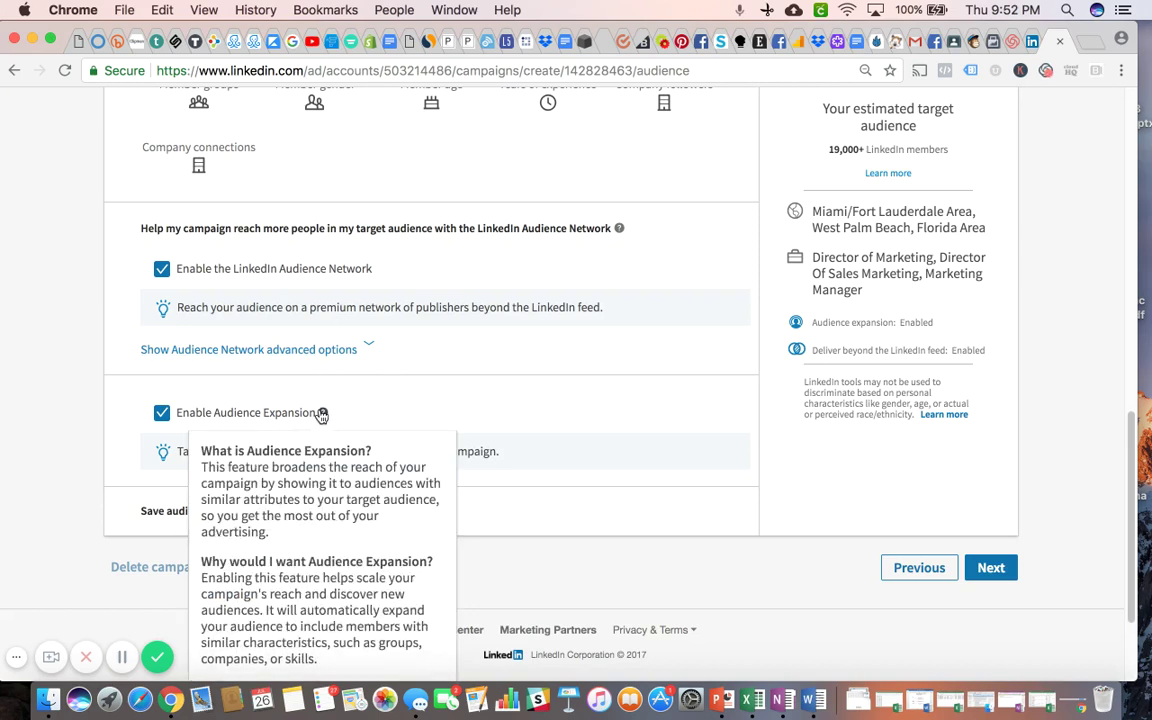
left_click(163, 415)
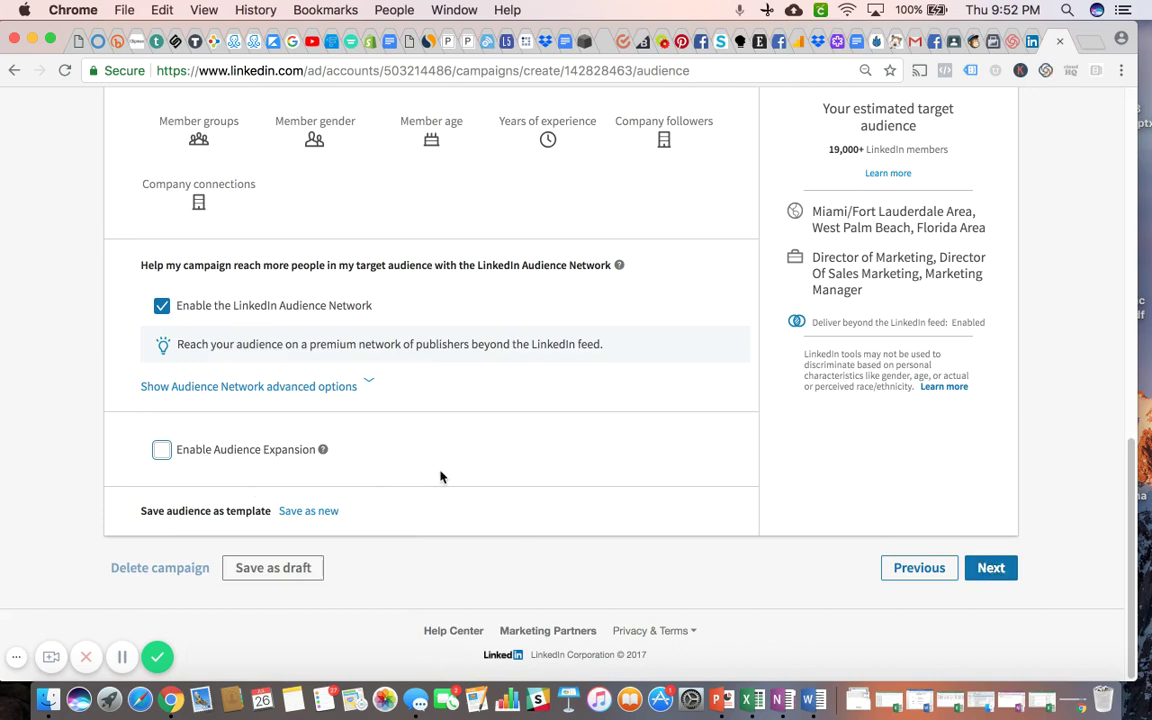
left_click(991, 568)
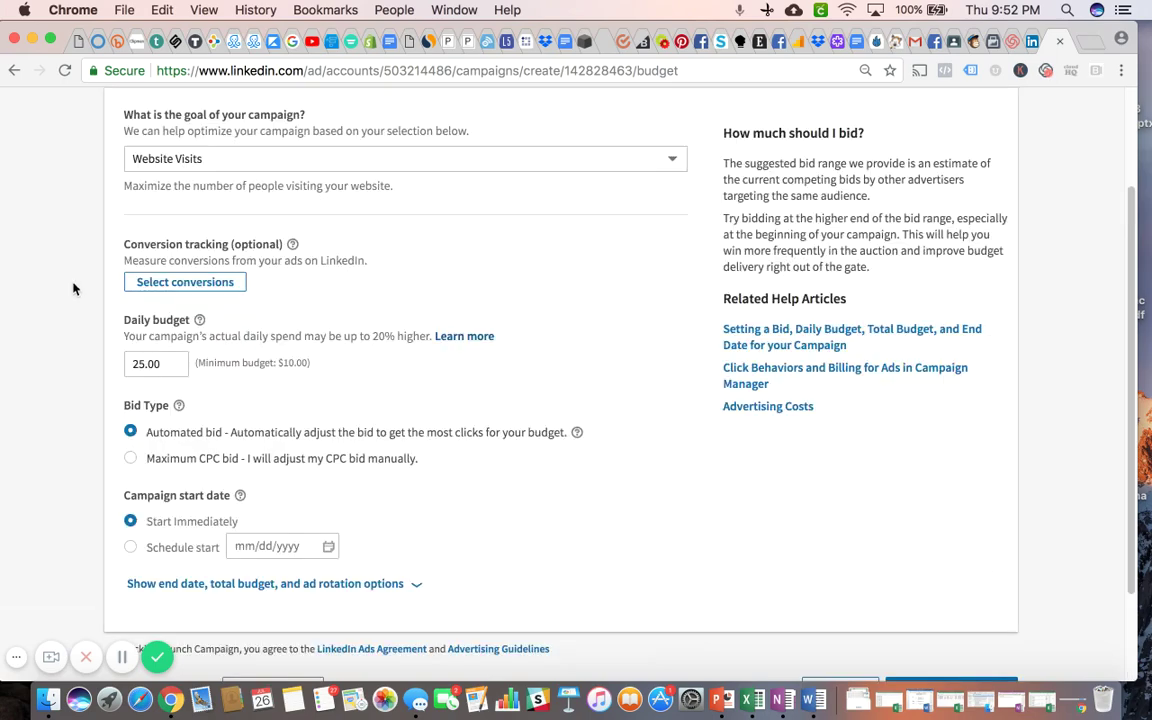
Try the Website Conversions goal, open and cancel its conversion selection, and set the campaign goal back to Website Visits.
scroll(72, 288, "up", 3)
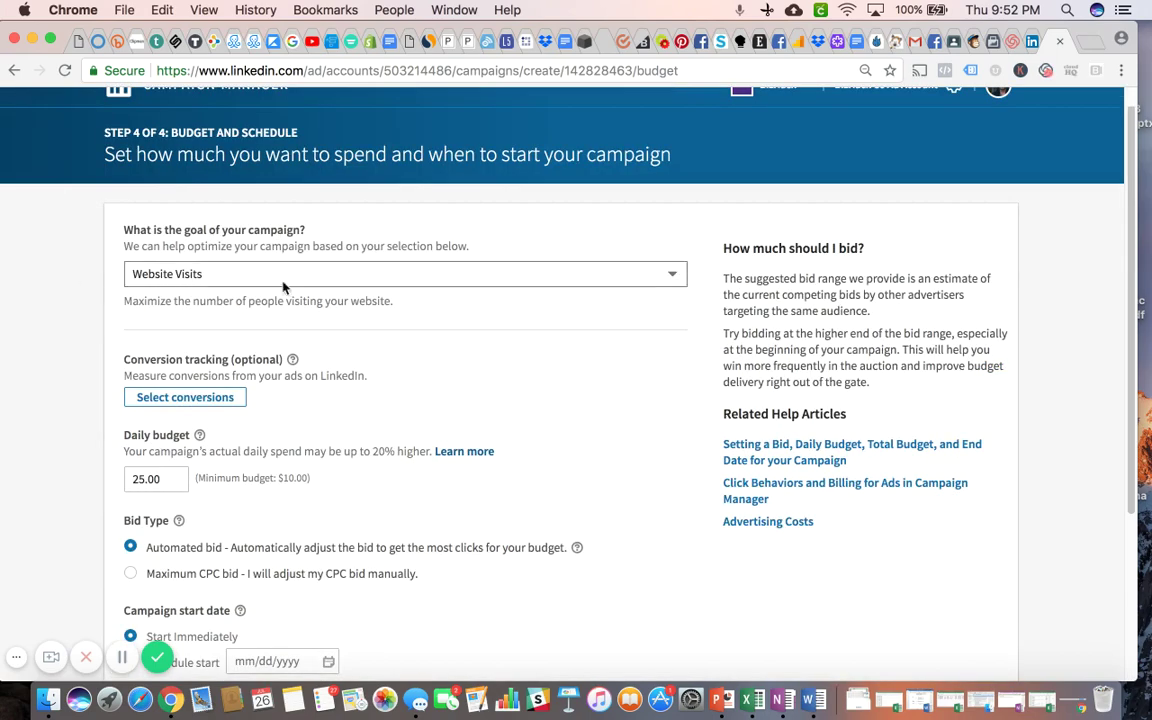
left_click(545, 276)
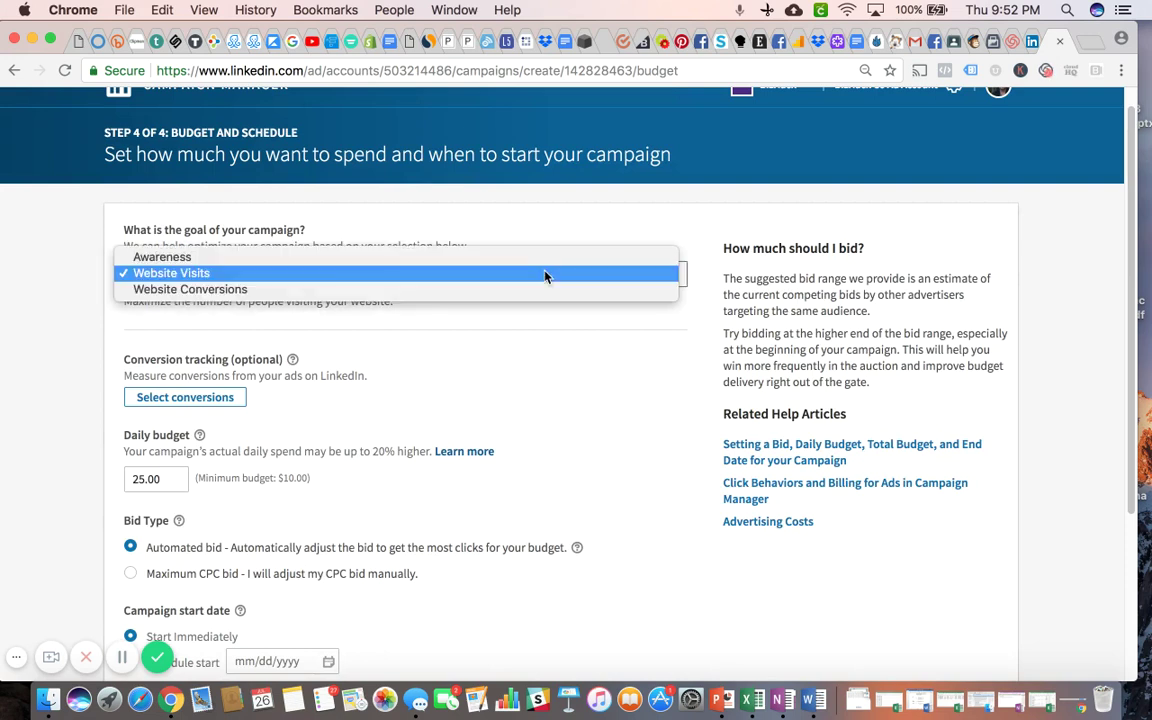
left_click(271, 289)
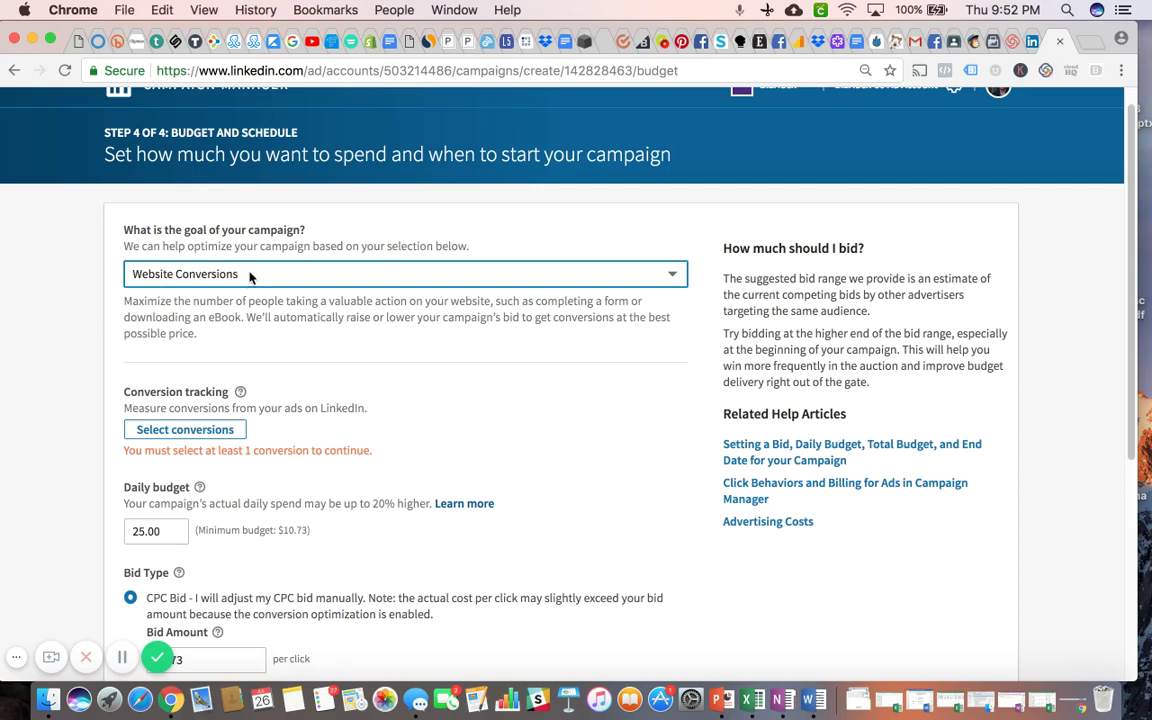
left_click(206, 430)
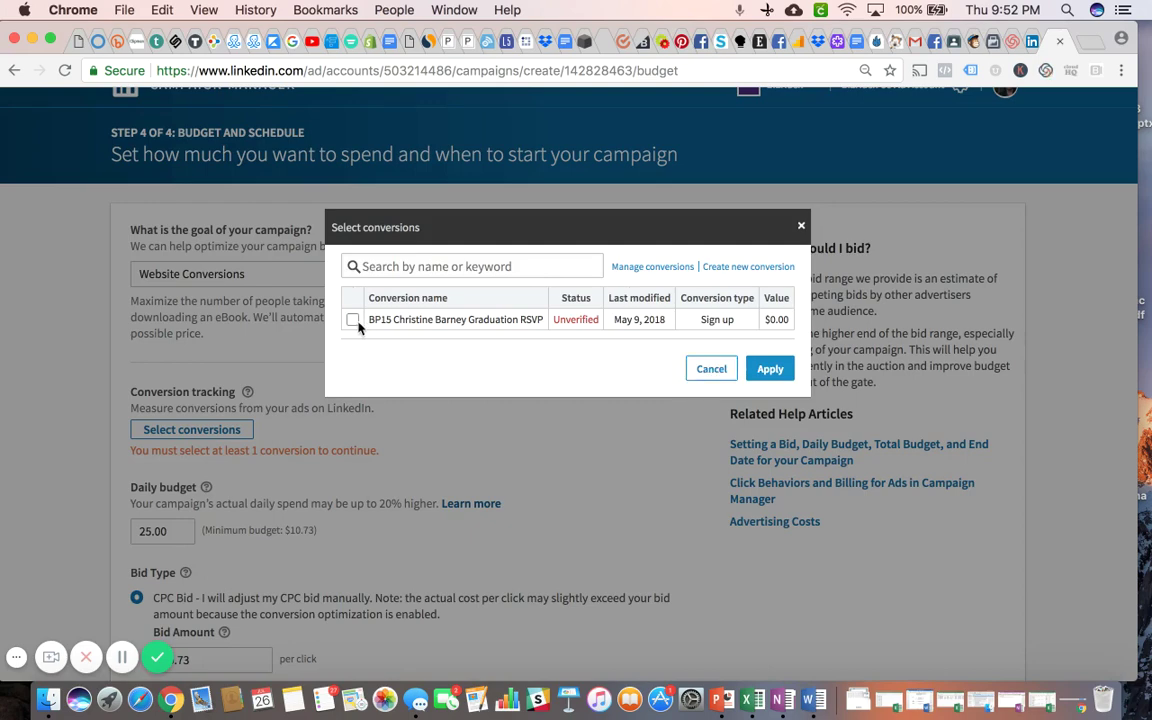
left_click(722, 369)
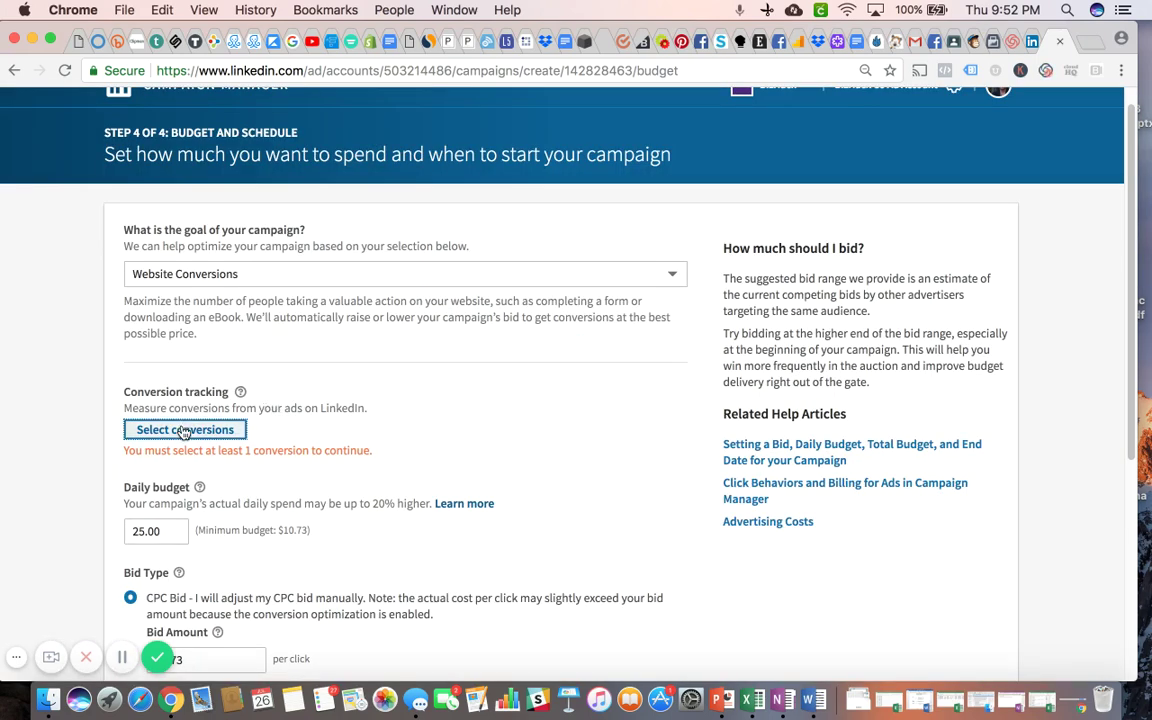
left_click(250, 272)
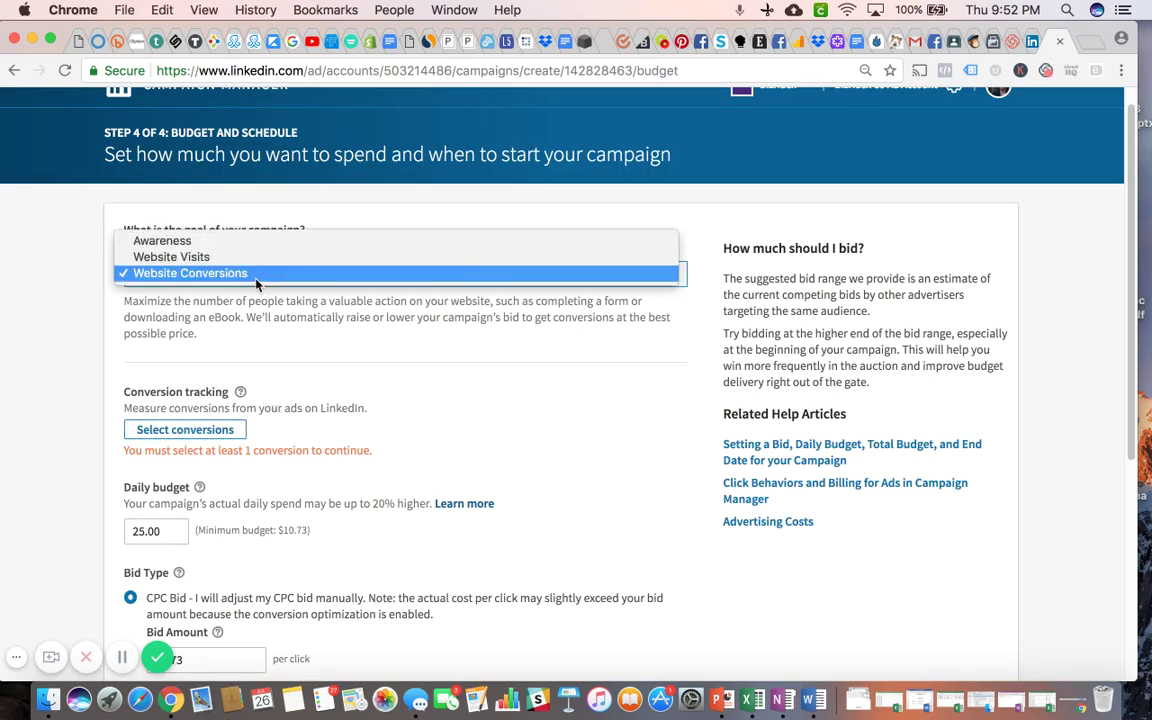
left_click(220, 259)
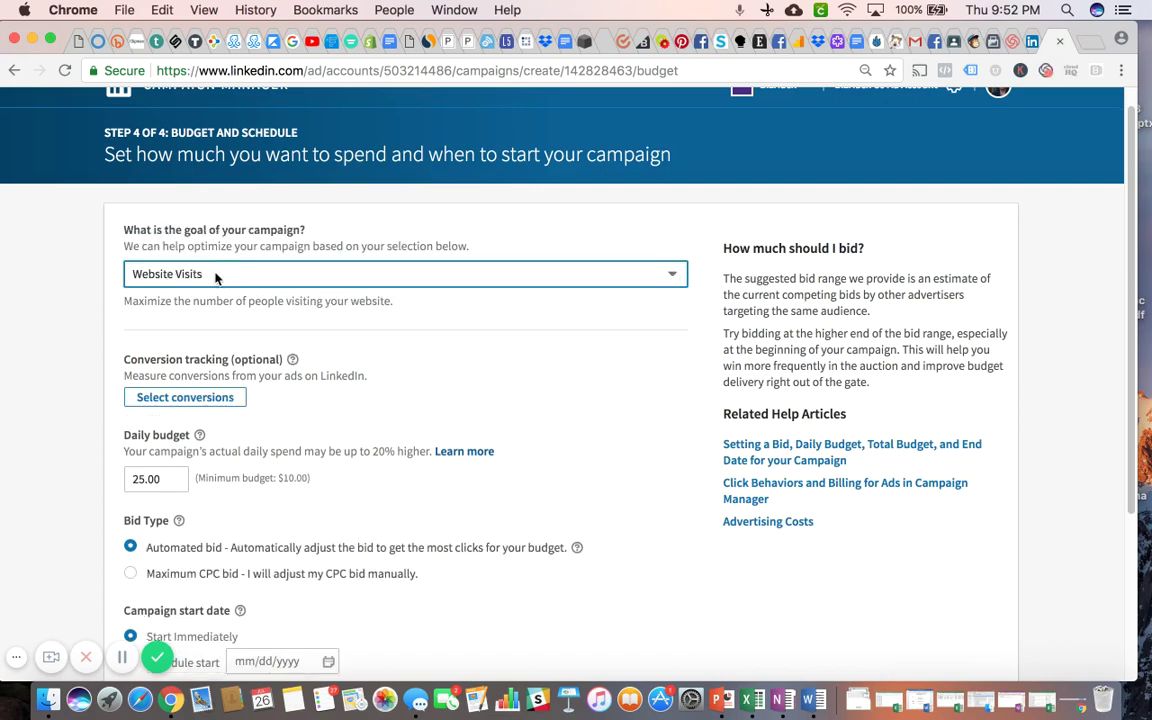
Try the Maximum CPC bid type and a scheduled start, restoring Automated bid and Start Immediately.
scroll(100, 366, "down", 2)
scroll(100, 366, "down", 2)
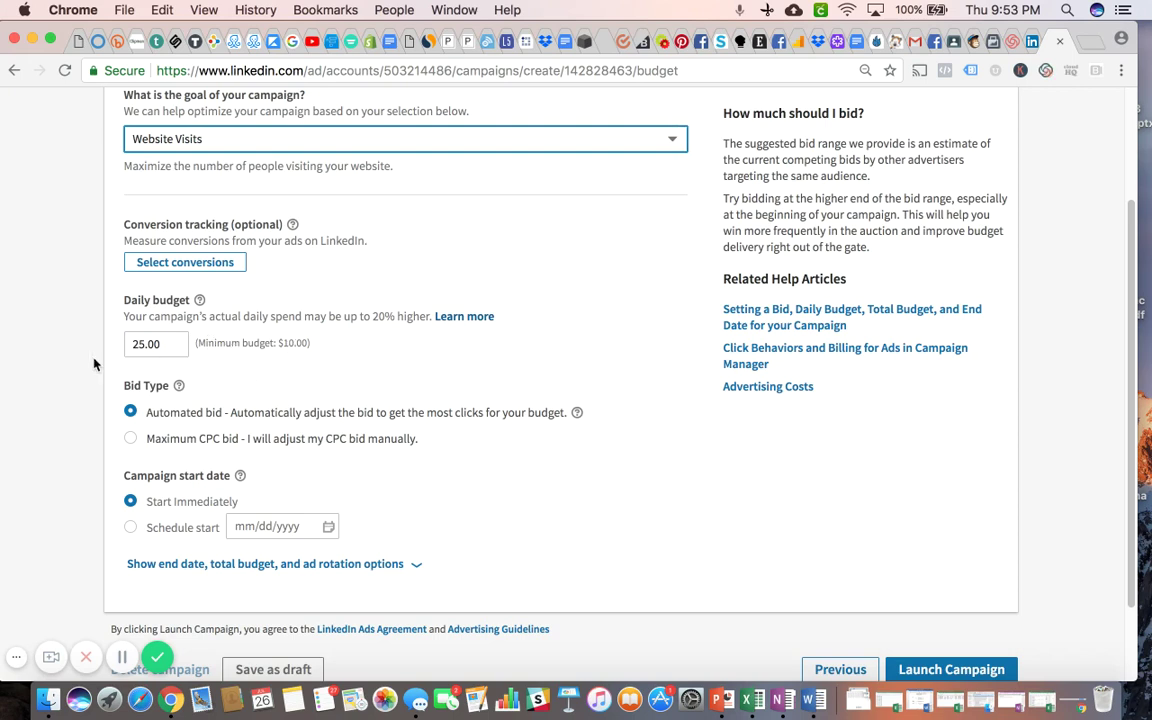
scroll(95, 362, "down", 2)
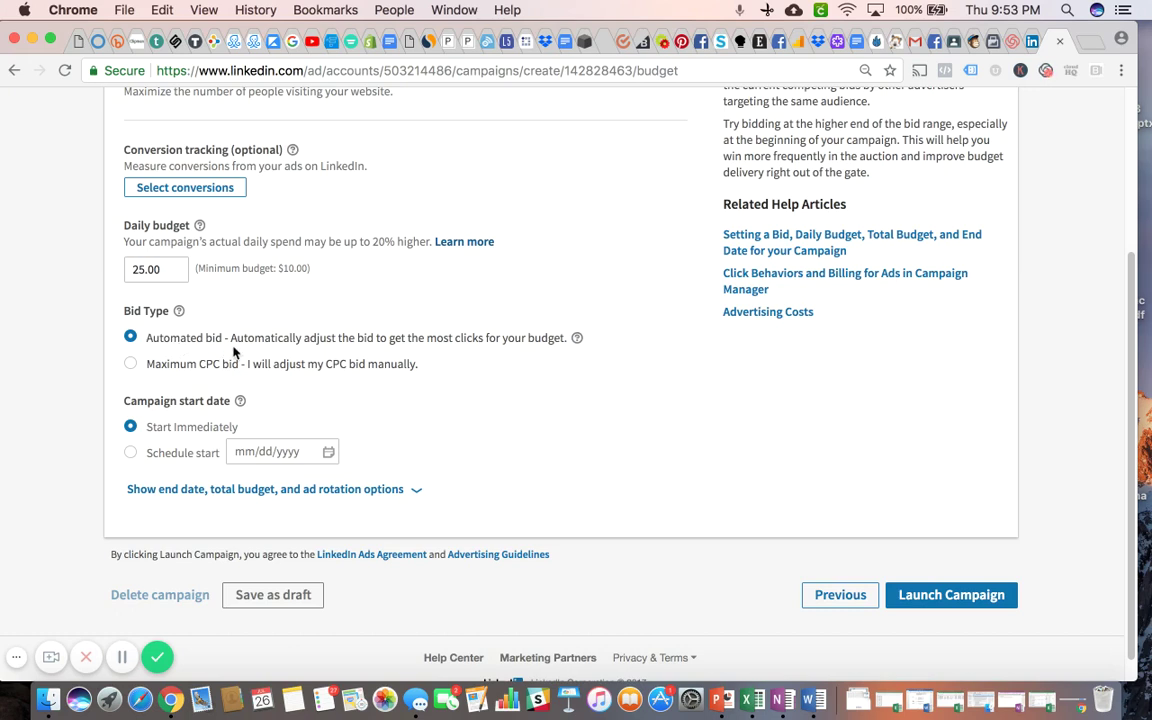
left_click(131, 364)
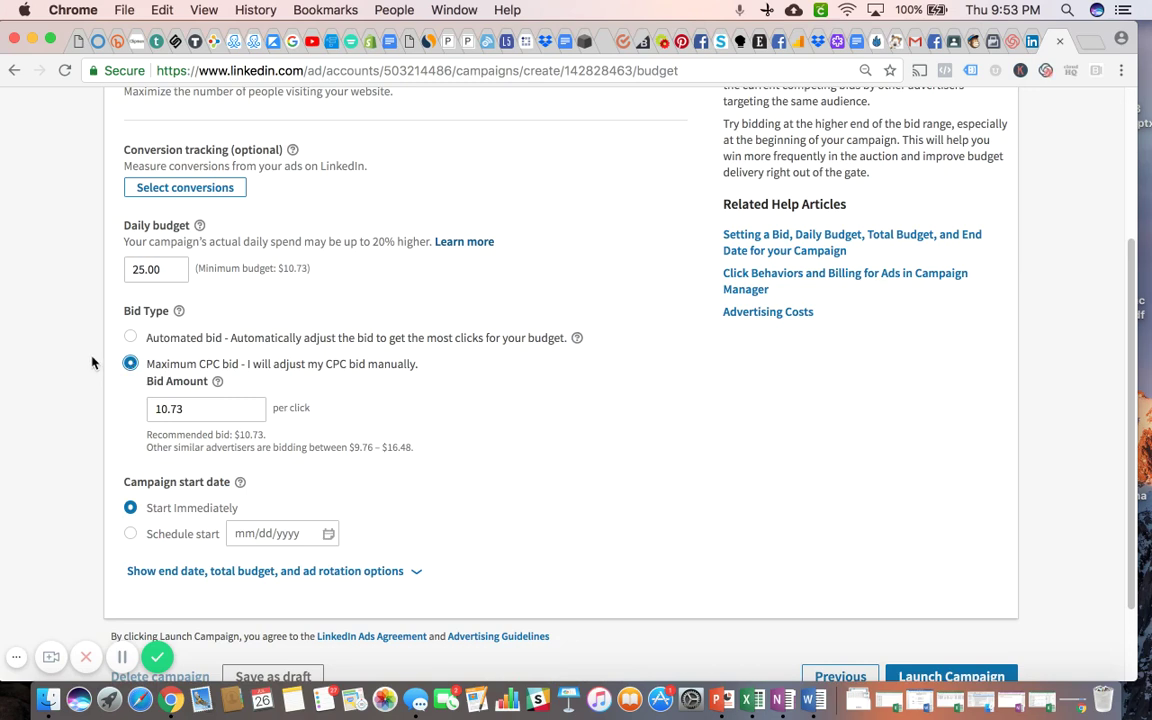
scroll(92, 362, "down", 1)
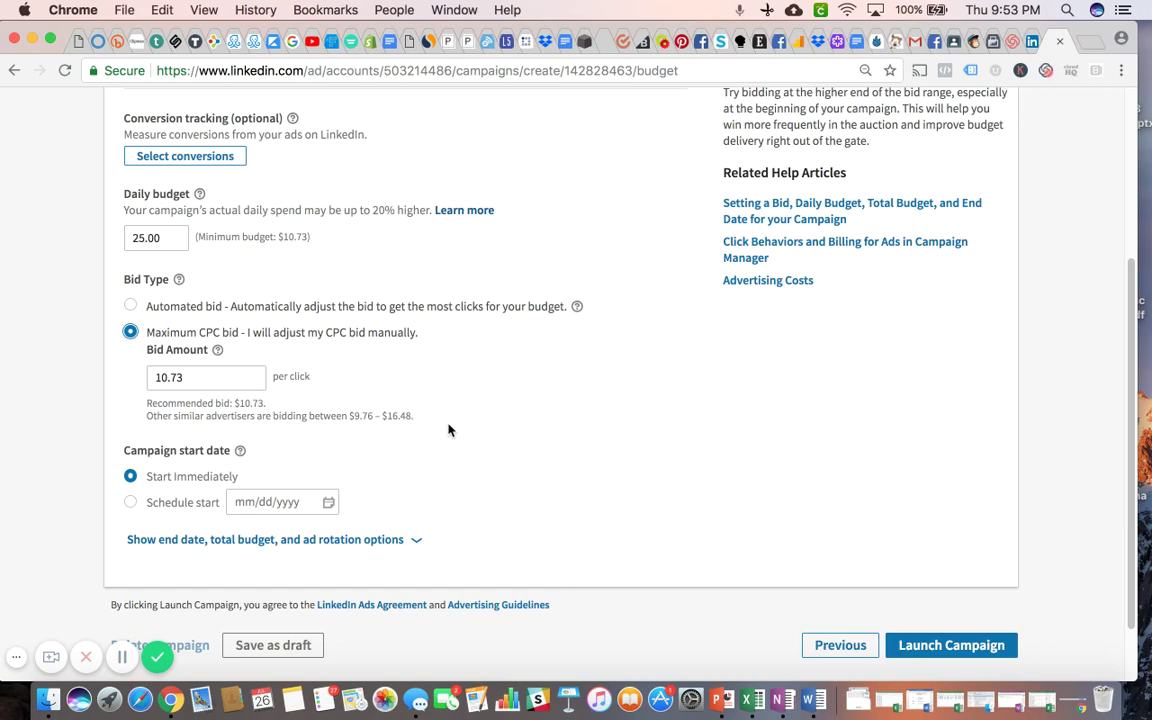
left_click(131, 306)
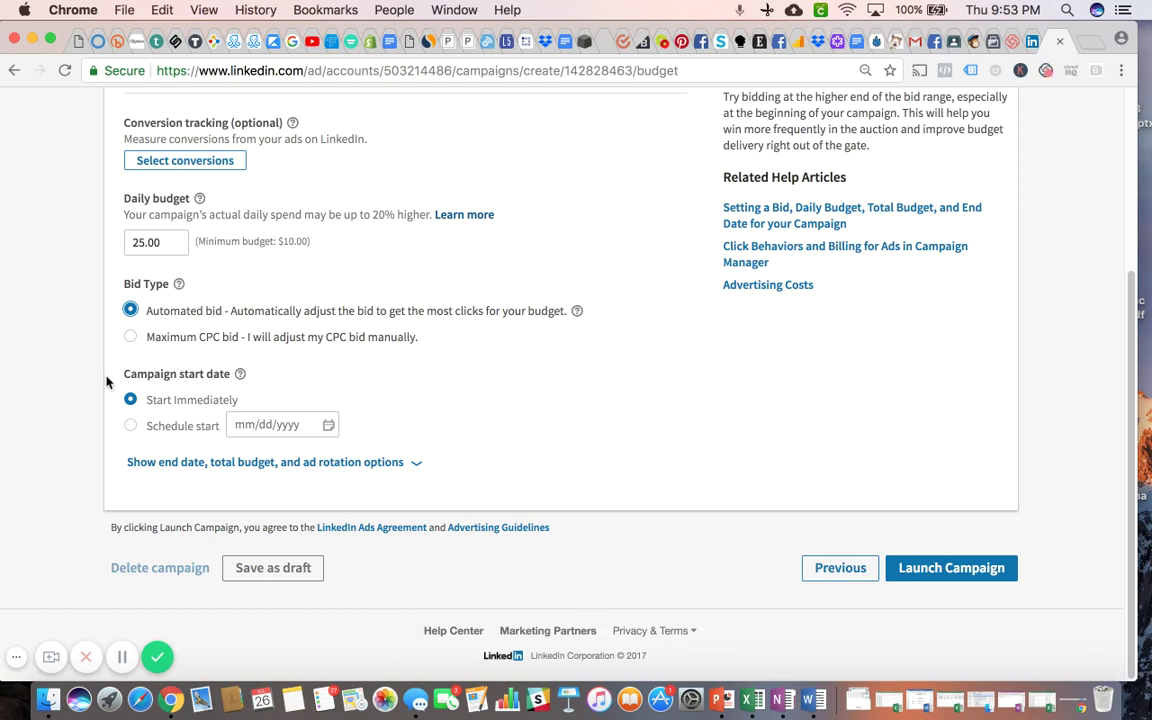
left_click(131, 424)
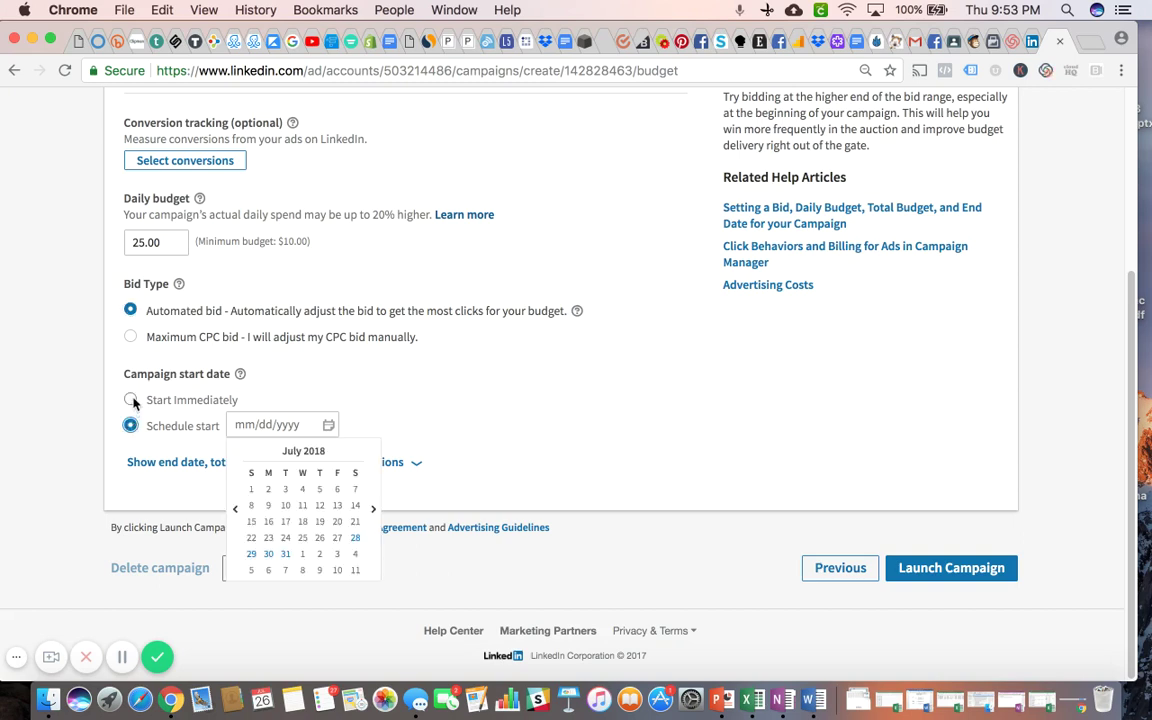
left_click(130, 399)
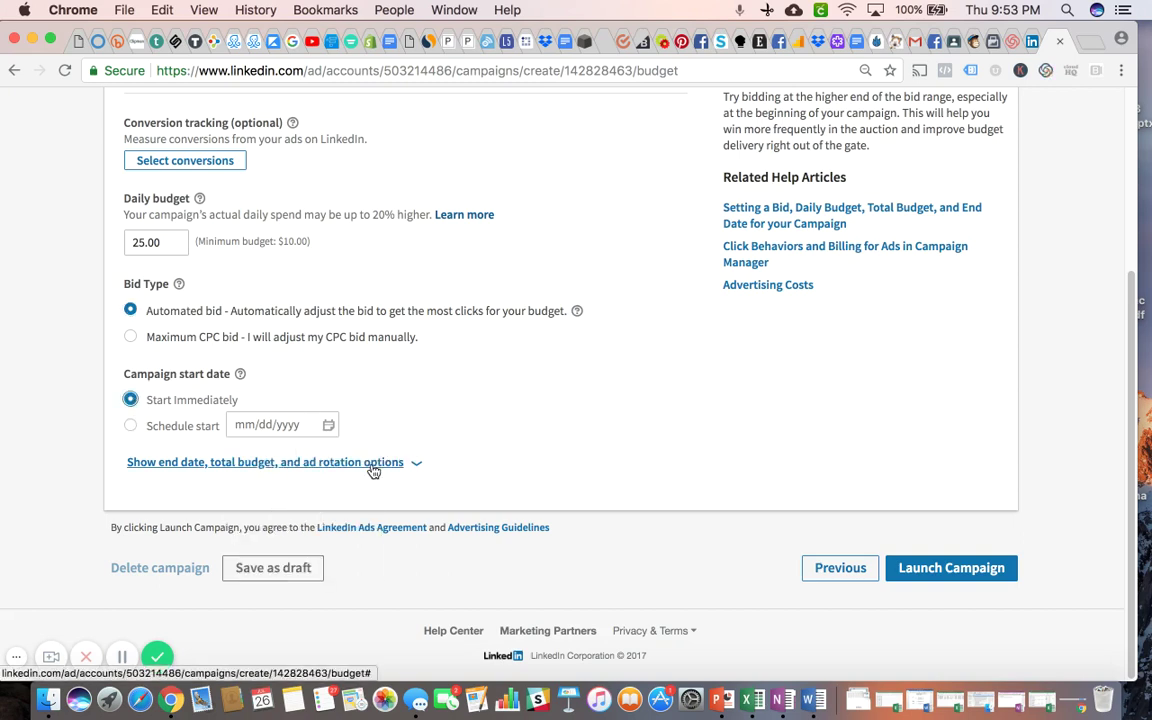
Show the end date, total budget and ad rotation options and examine them.
left_click(417, 466)
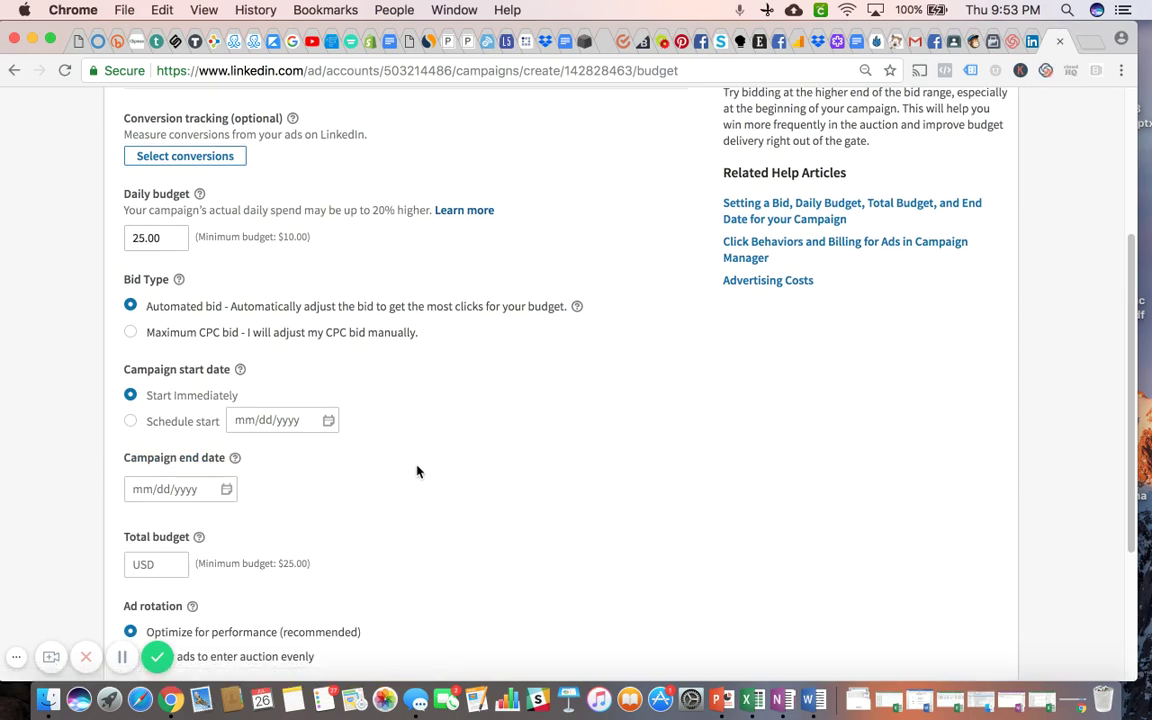
scroll(425, 497, "down", 1)
scroll(425, 497, "down", 2)
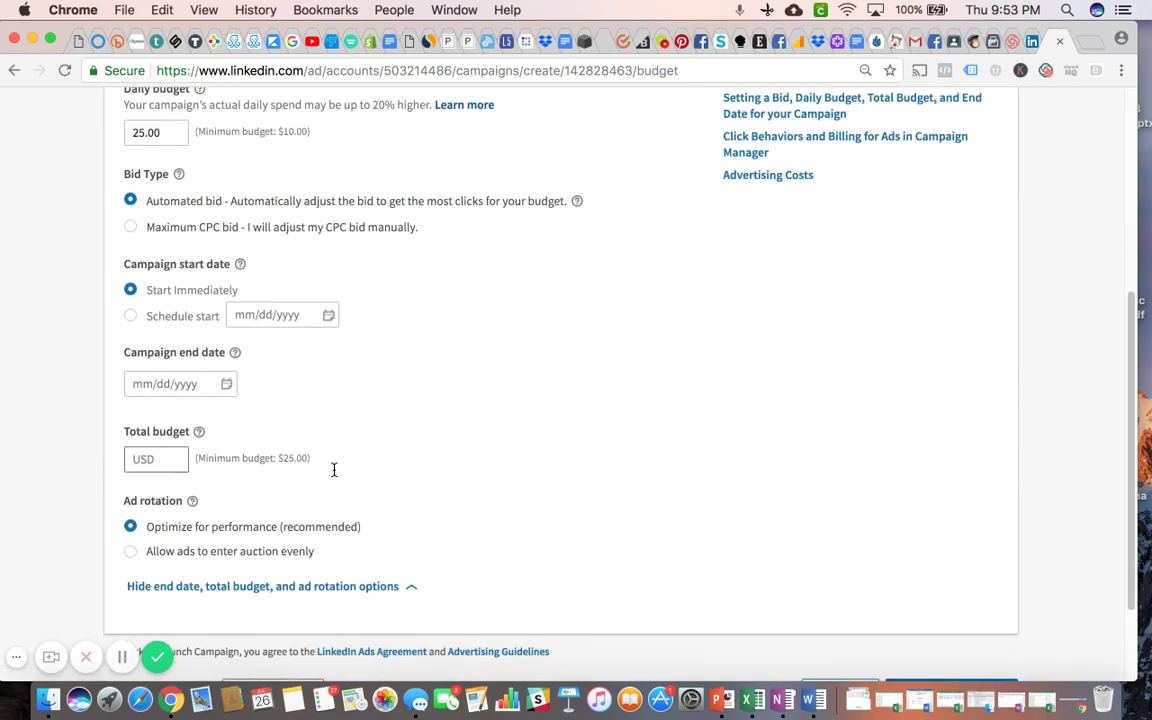
scroll(507, 471, "down", 1)
scroll(507, 471, "down", 1)
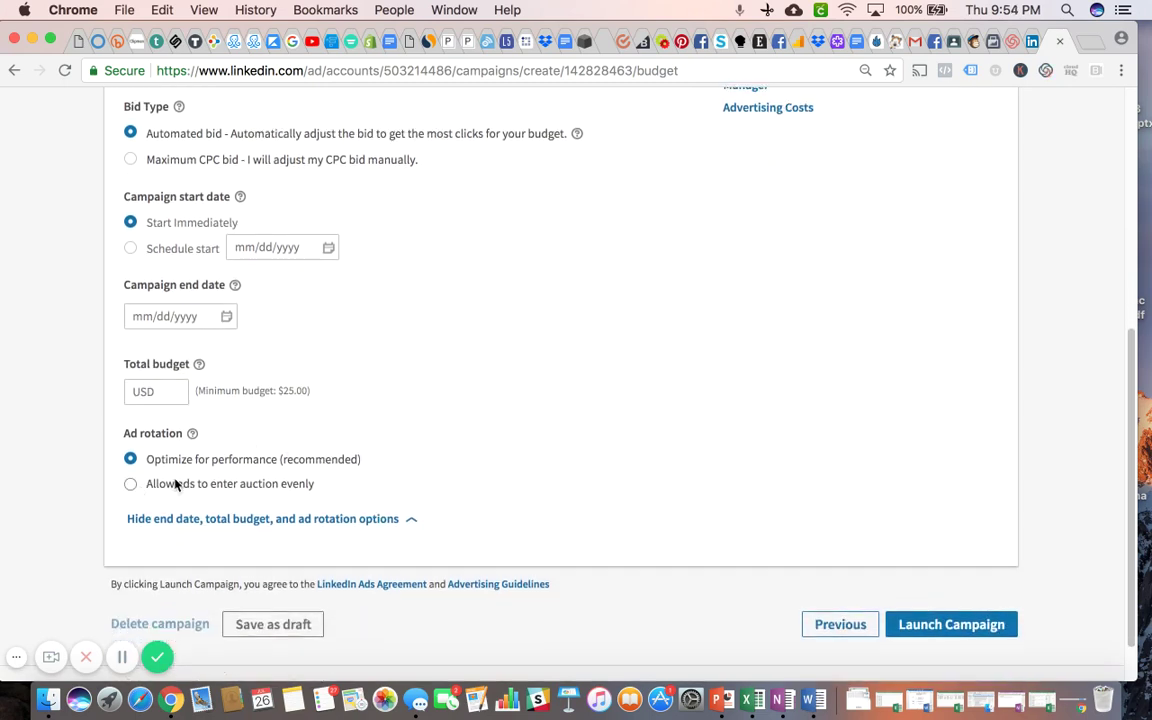
mouse_move(192, 433)
scroll(628, 444, "down", 3)
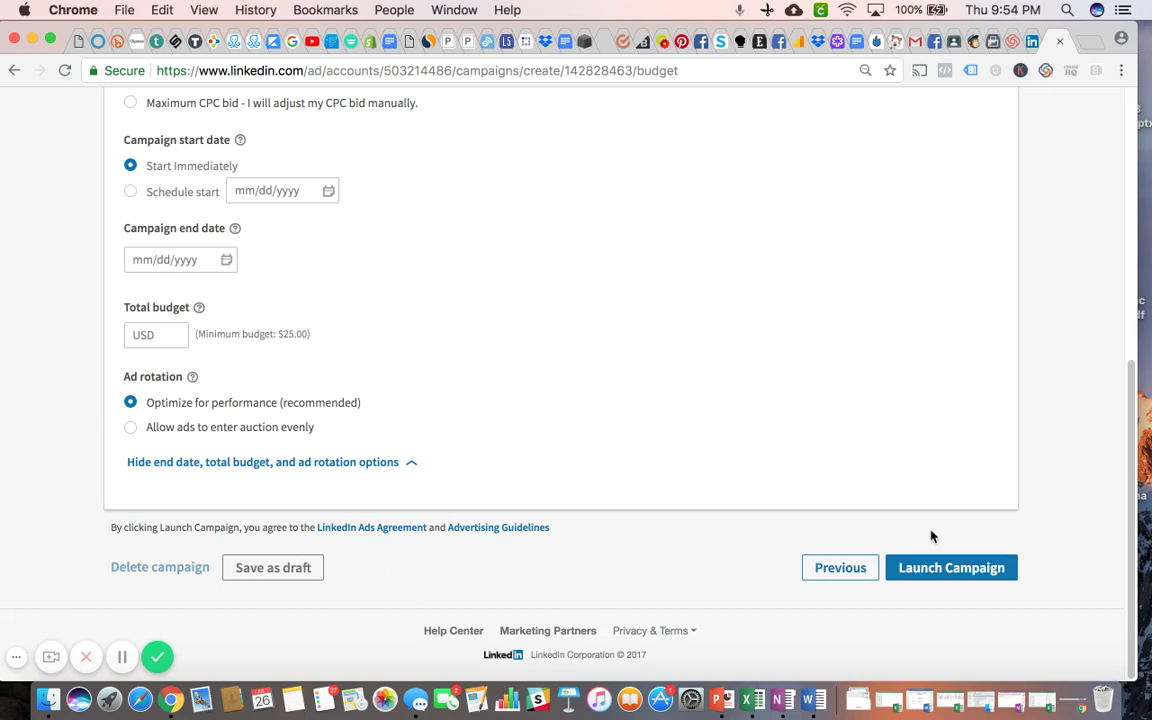
Review the budget and schedule settings from the campaign goal through to the ad rotation.
left_click(925, 569)
scroll(509, 462, "up", 2)
scroll(509, 462, "up", 8)
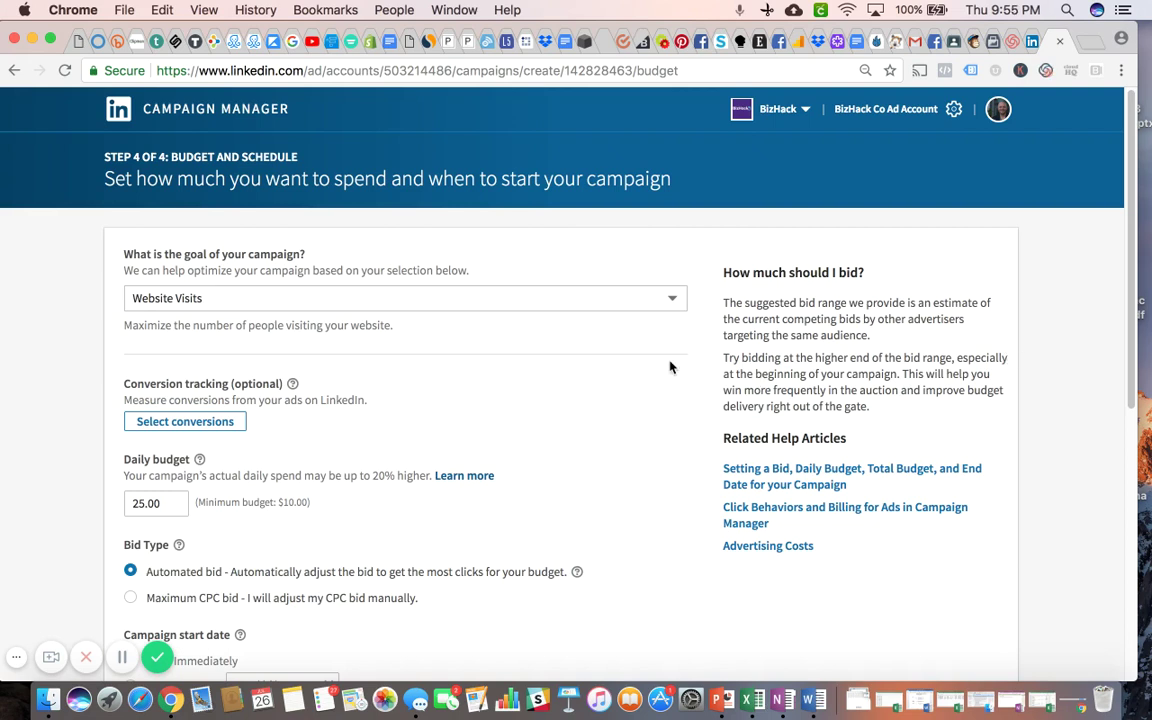
scroll(707, 380, "down", 10)
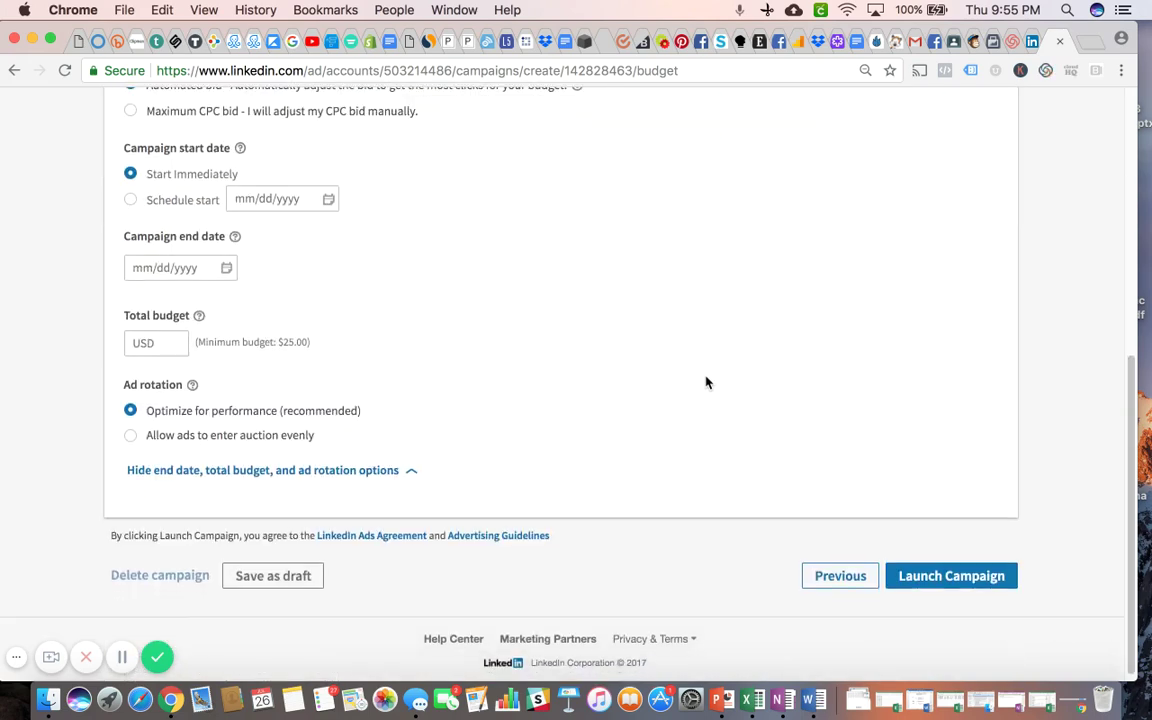
scroll(706, 382, "up", 5)
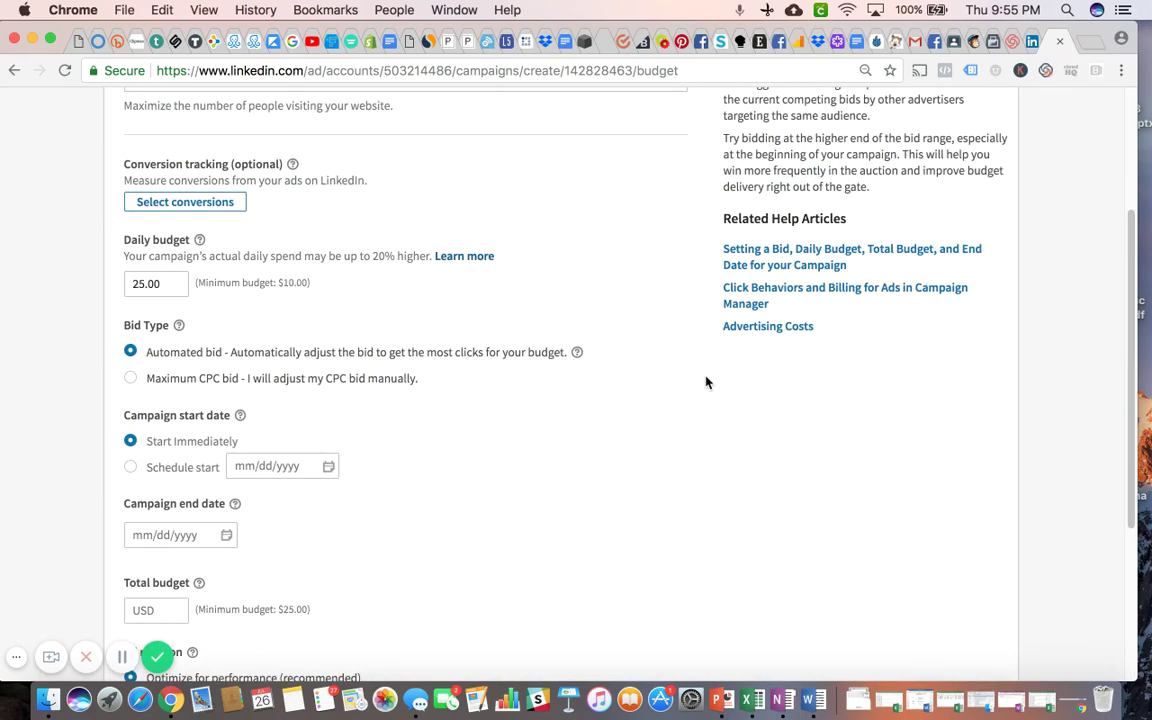
scroll(706, 382, "up", 4)
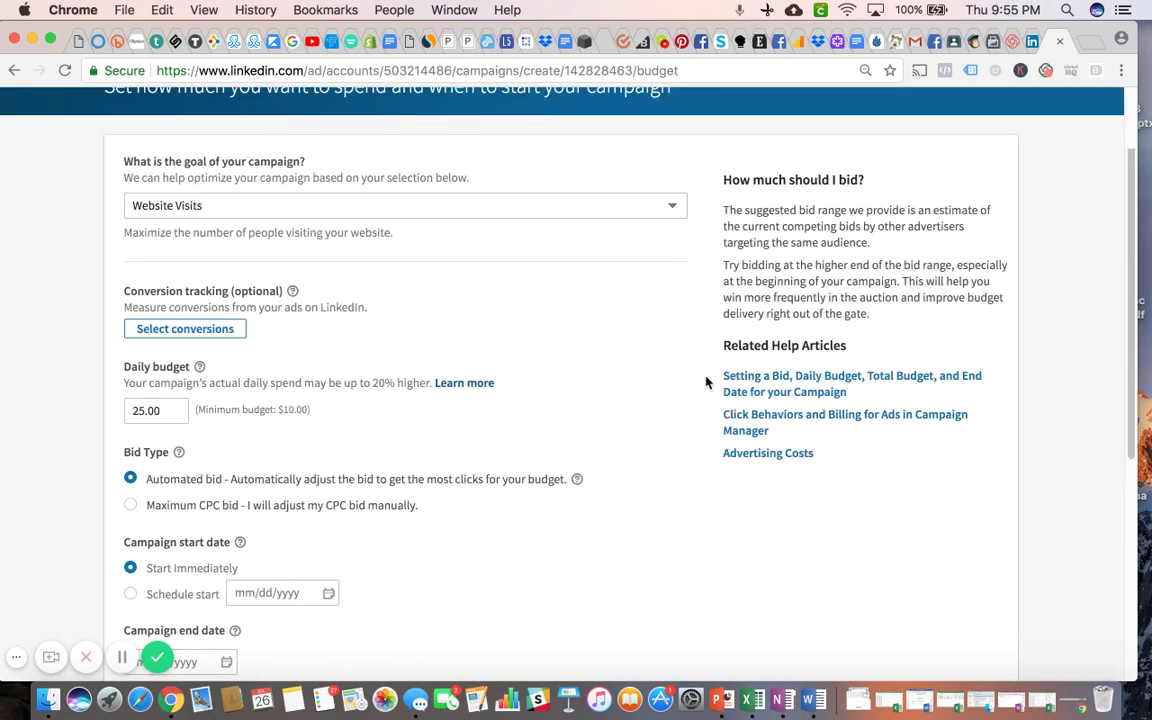